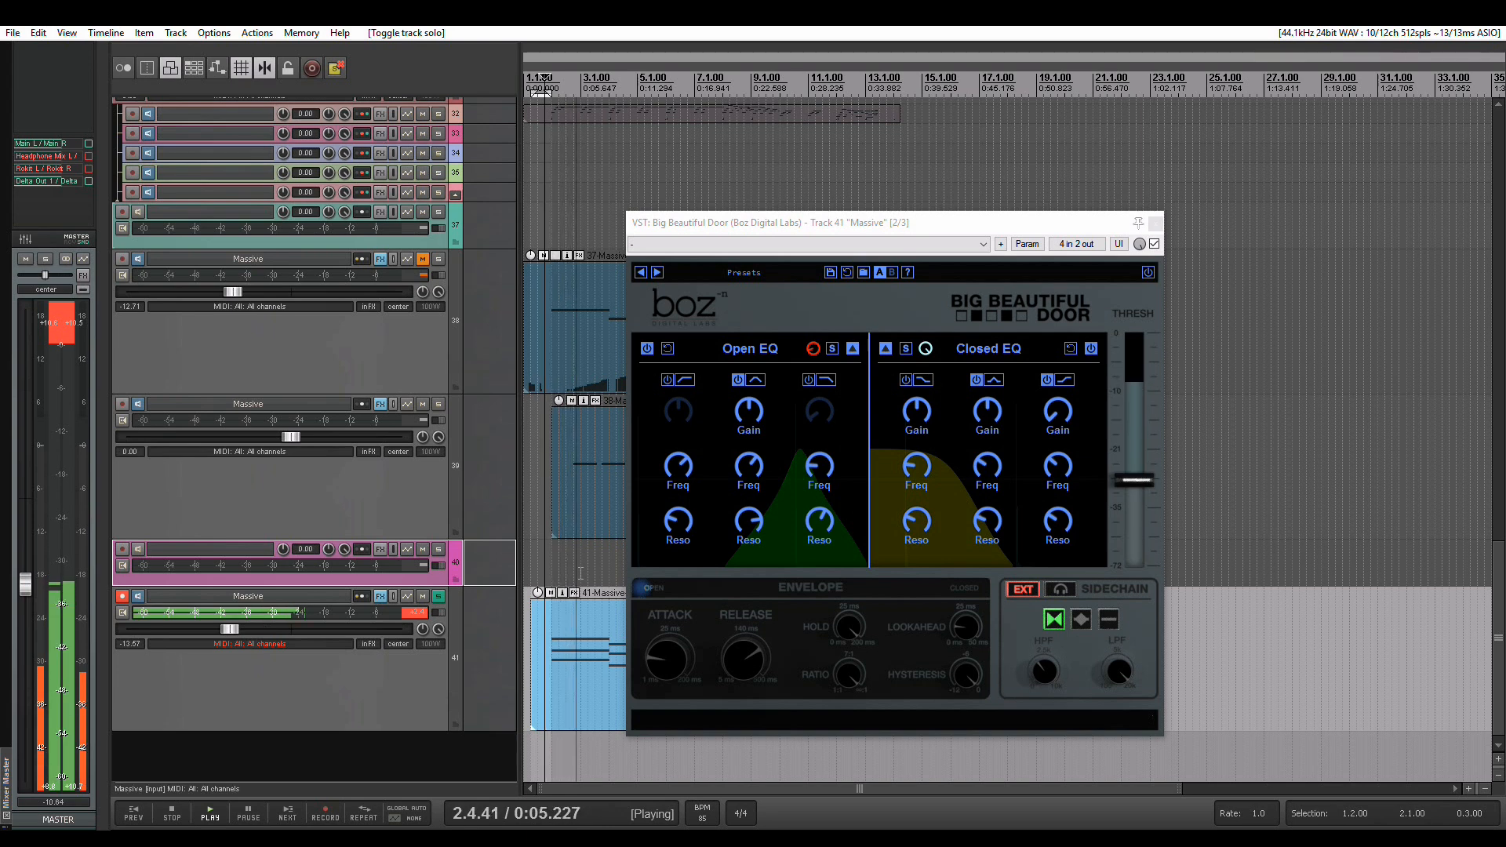
Enable the Big Beautiful Door plug-in on the Massive track and reset its settings to their defaults
key(space)
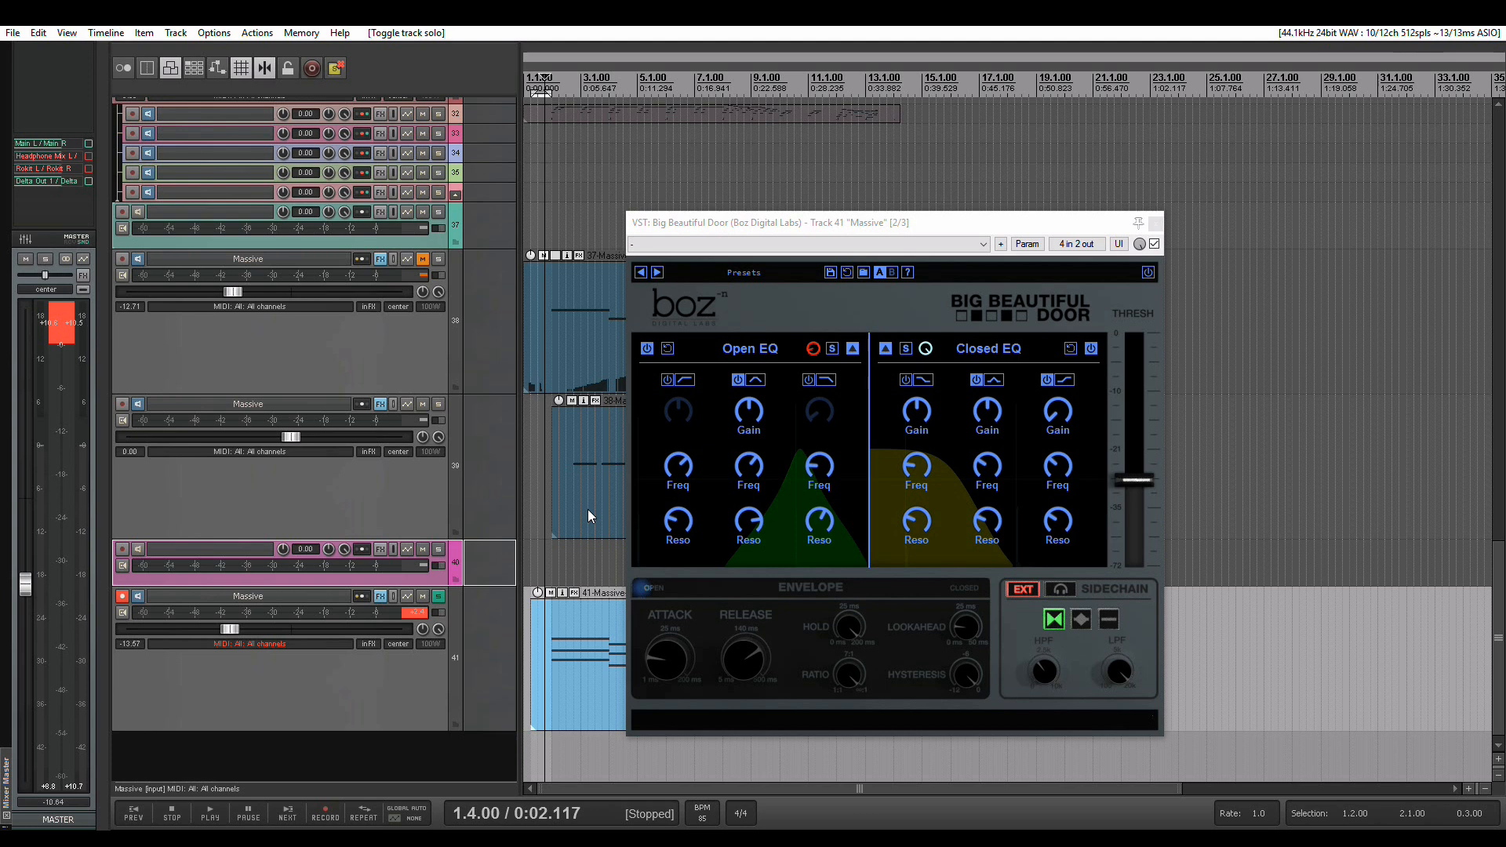
click(1148, 273)
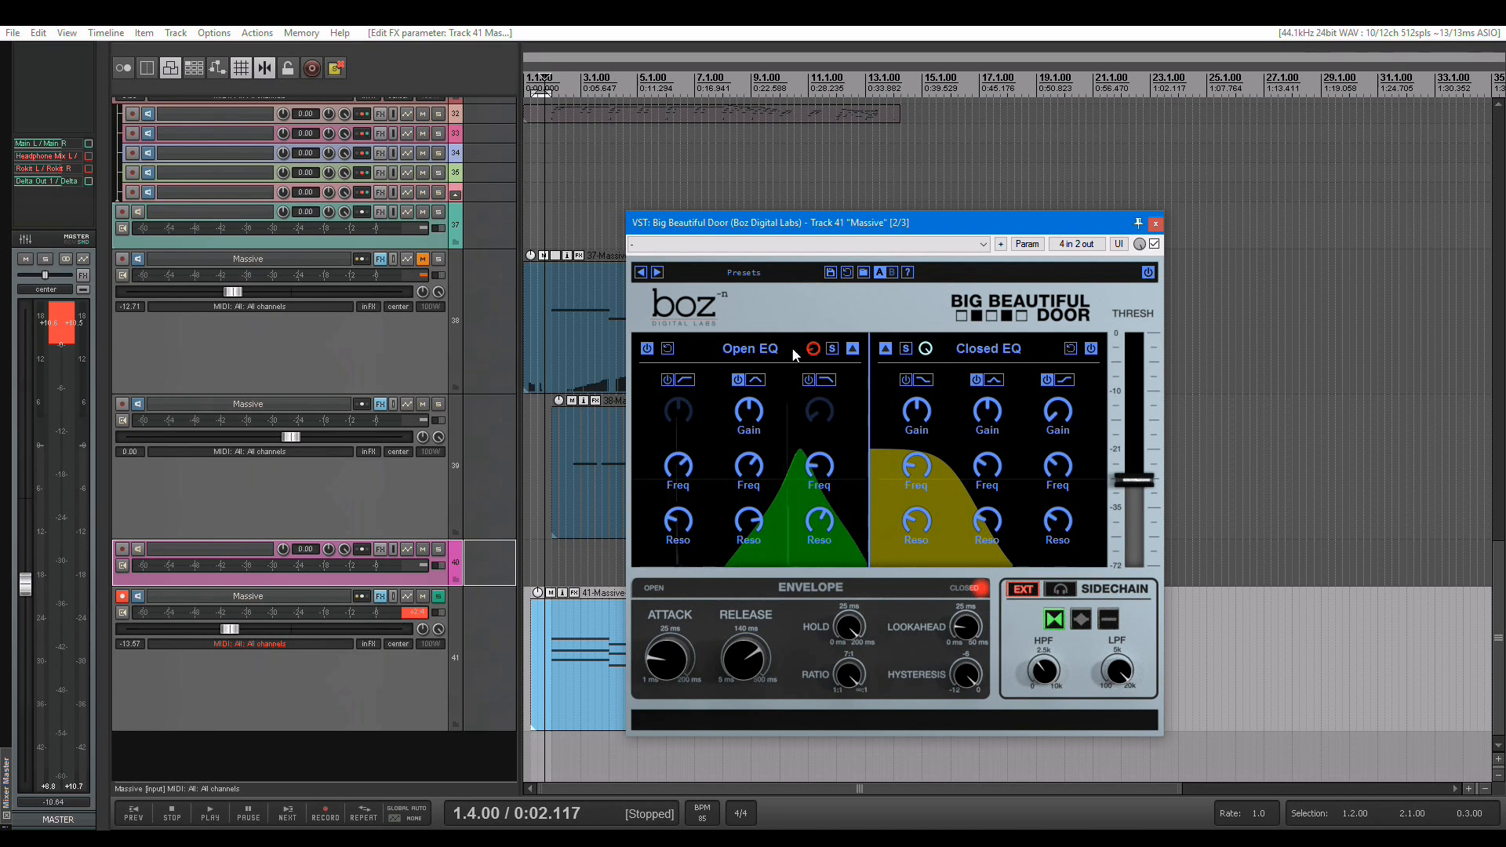
click(849, 273)
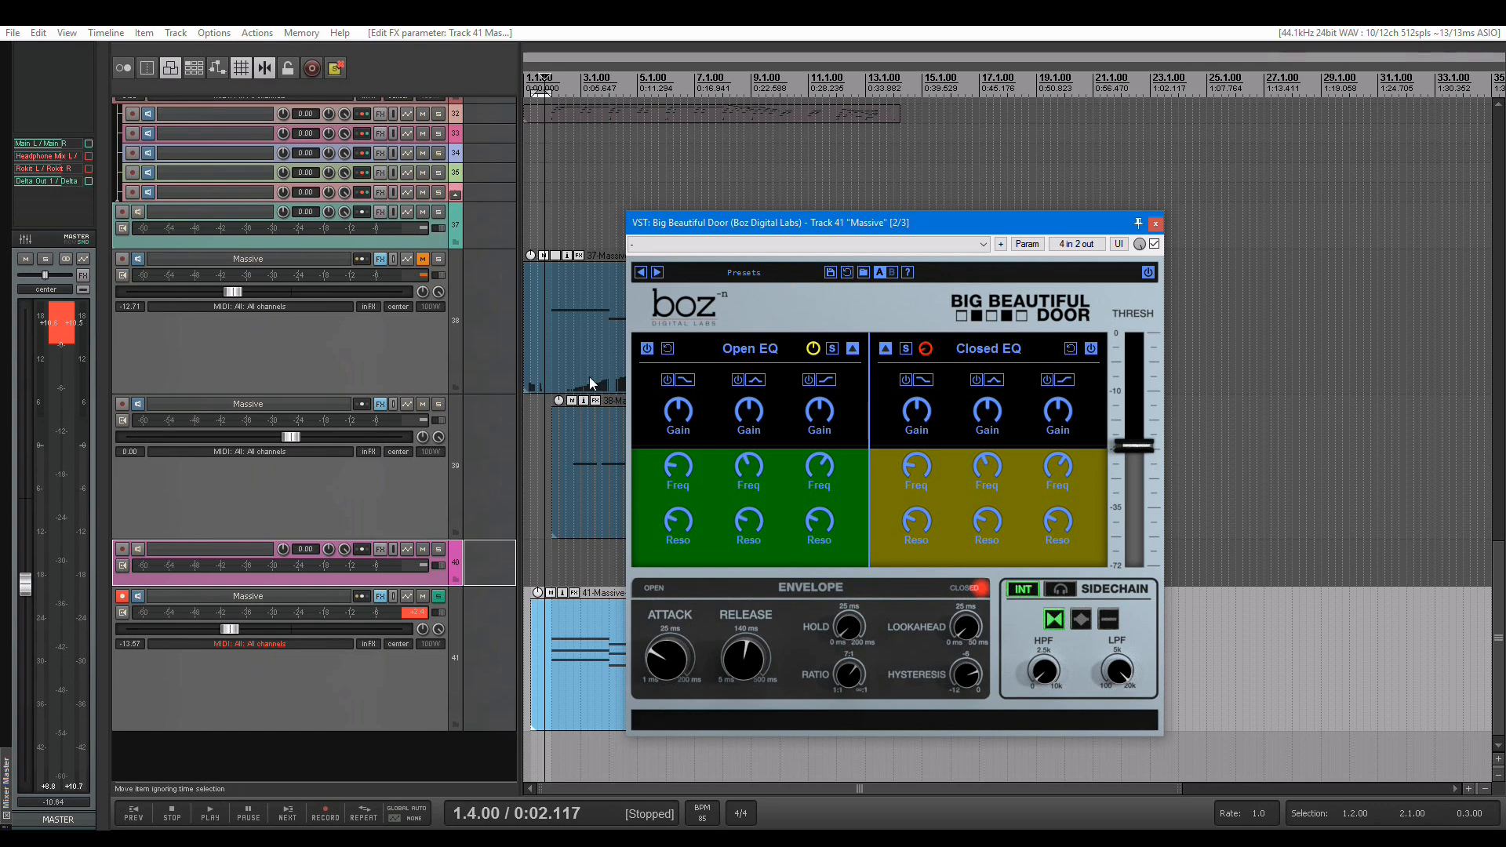
Route a send from the Drums - Kick (1/2) track to Massive track 41, and delete that send again
scroll(415, 460, up, 6)
scroll(415, 460, up, 10)
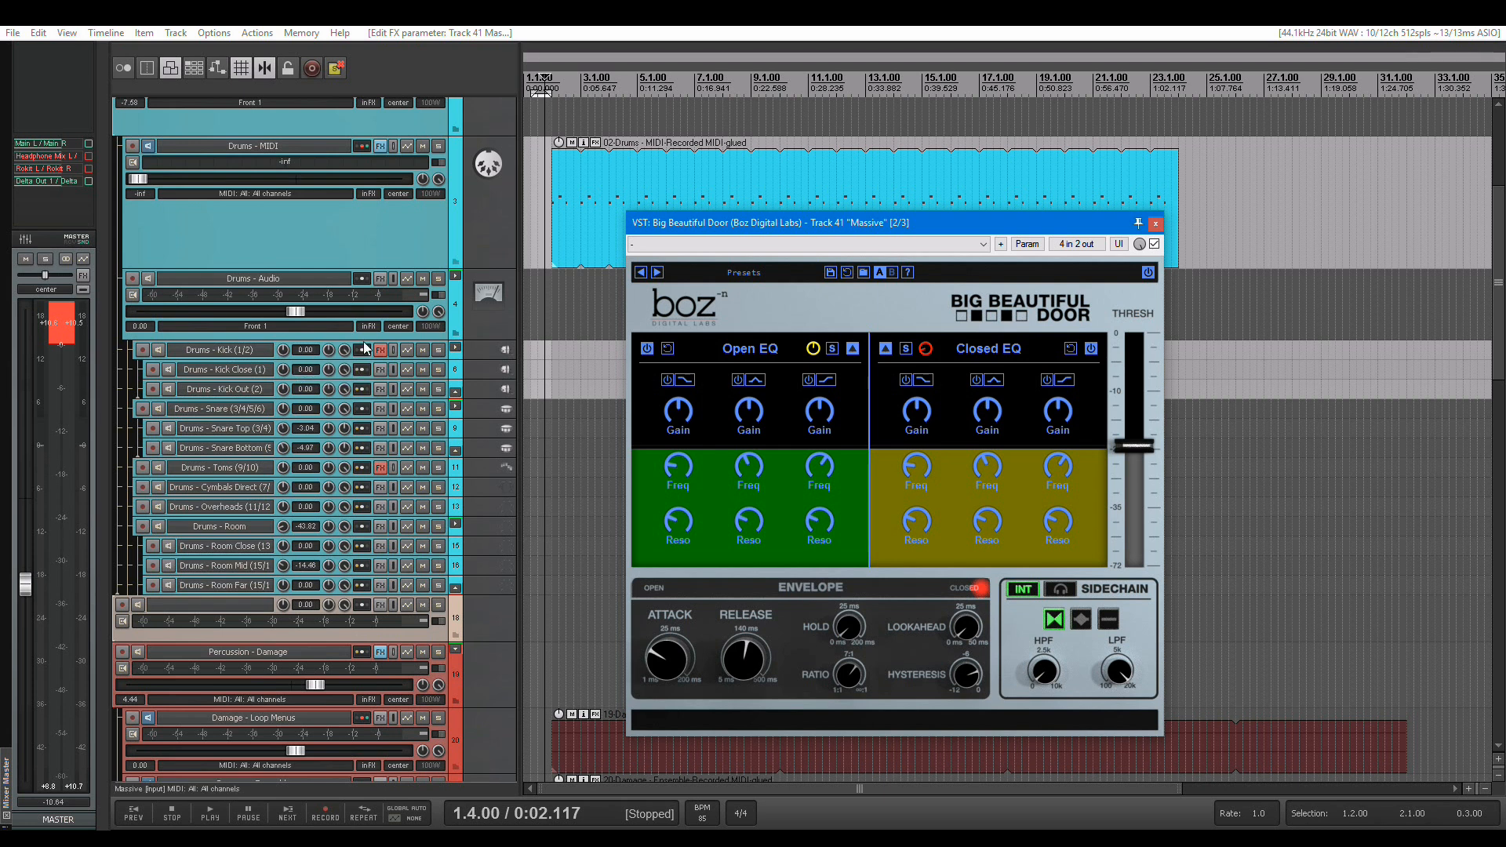
scroll(363, 352, down, 5)
scroll(363, 351, down, 10)
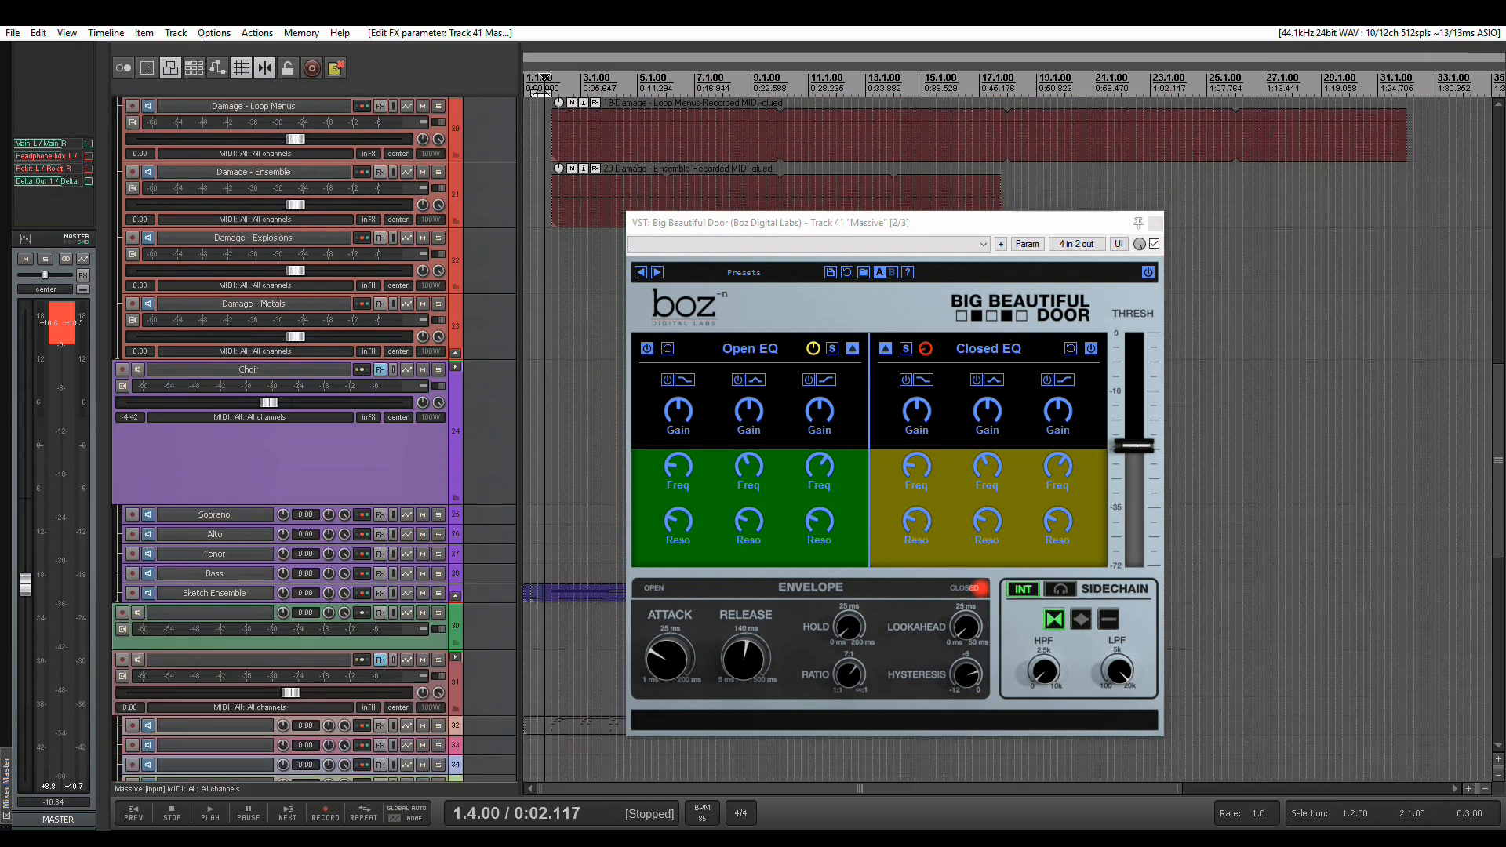
drag(334, 702, 333, 701)
click(560, 731)
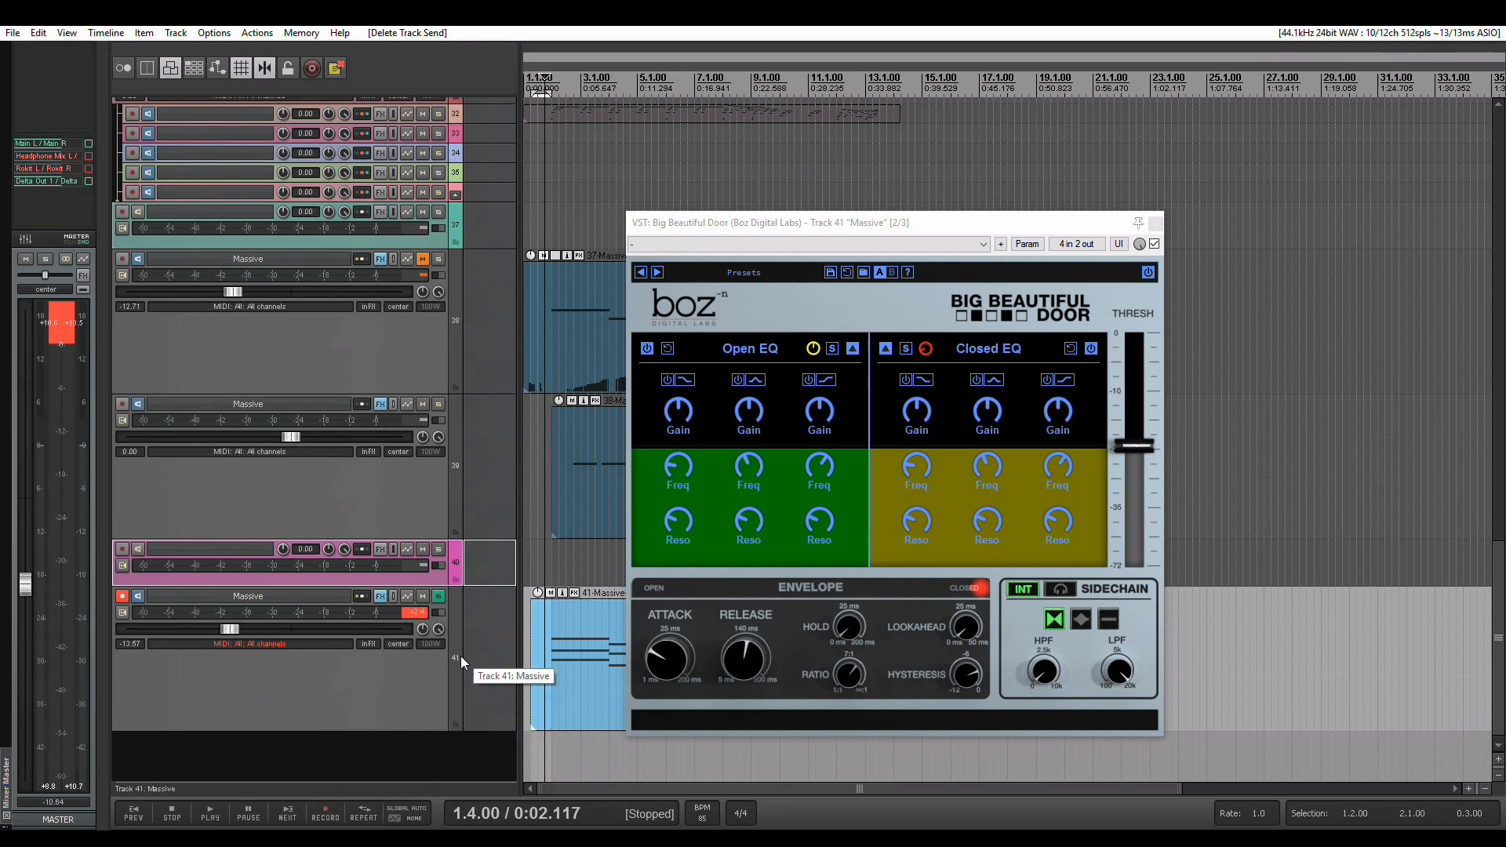
Switch the gate's sidechain to external and lower the threshold to about -32.1 dB while monitoring the sidechain signal
click(1023, 590)
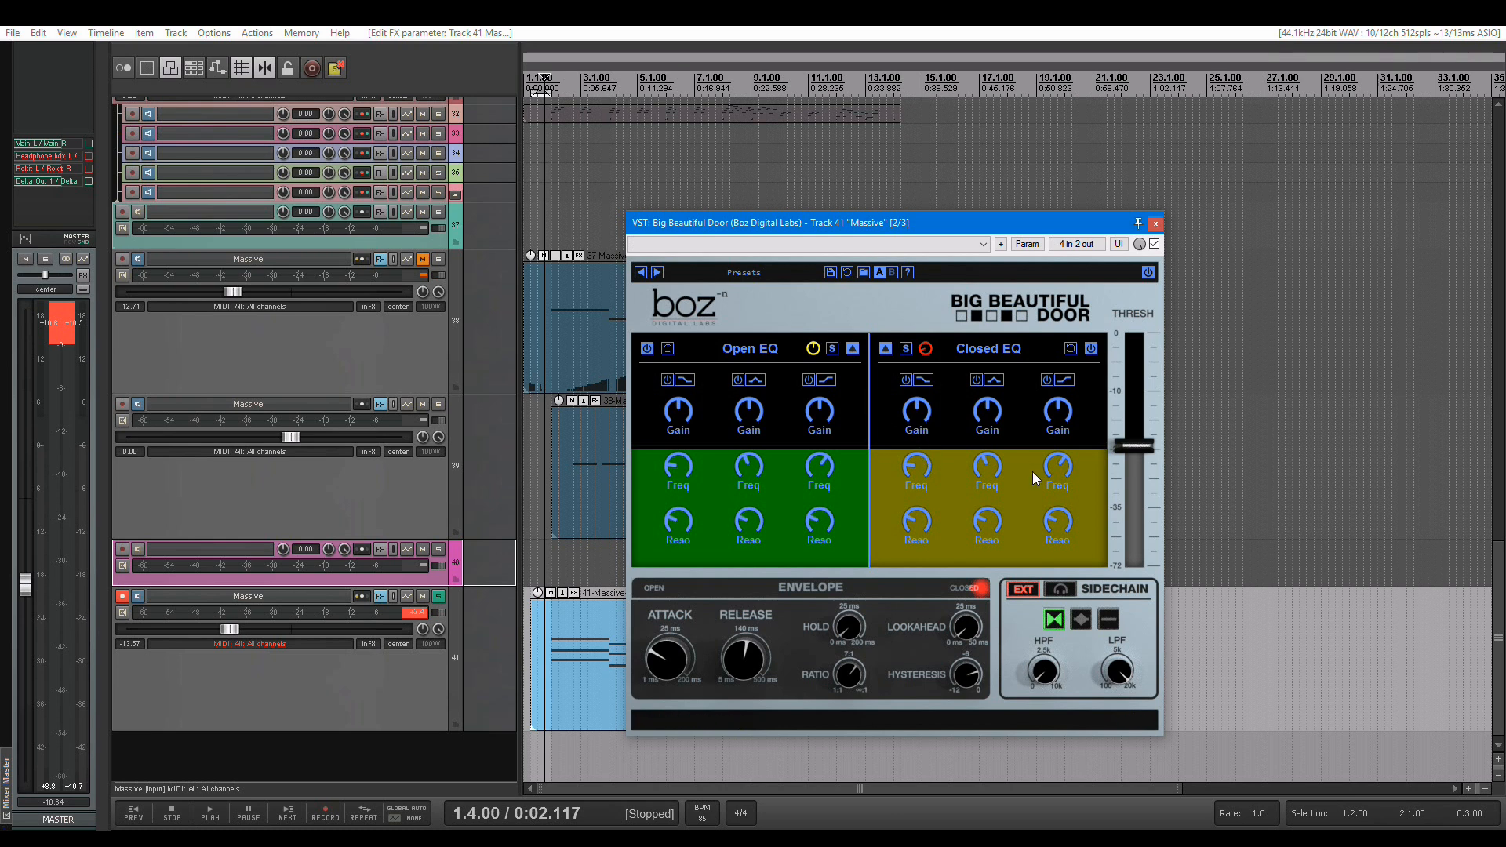
drag(1141, 447, 1147, 541)
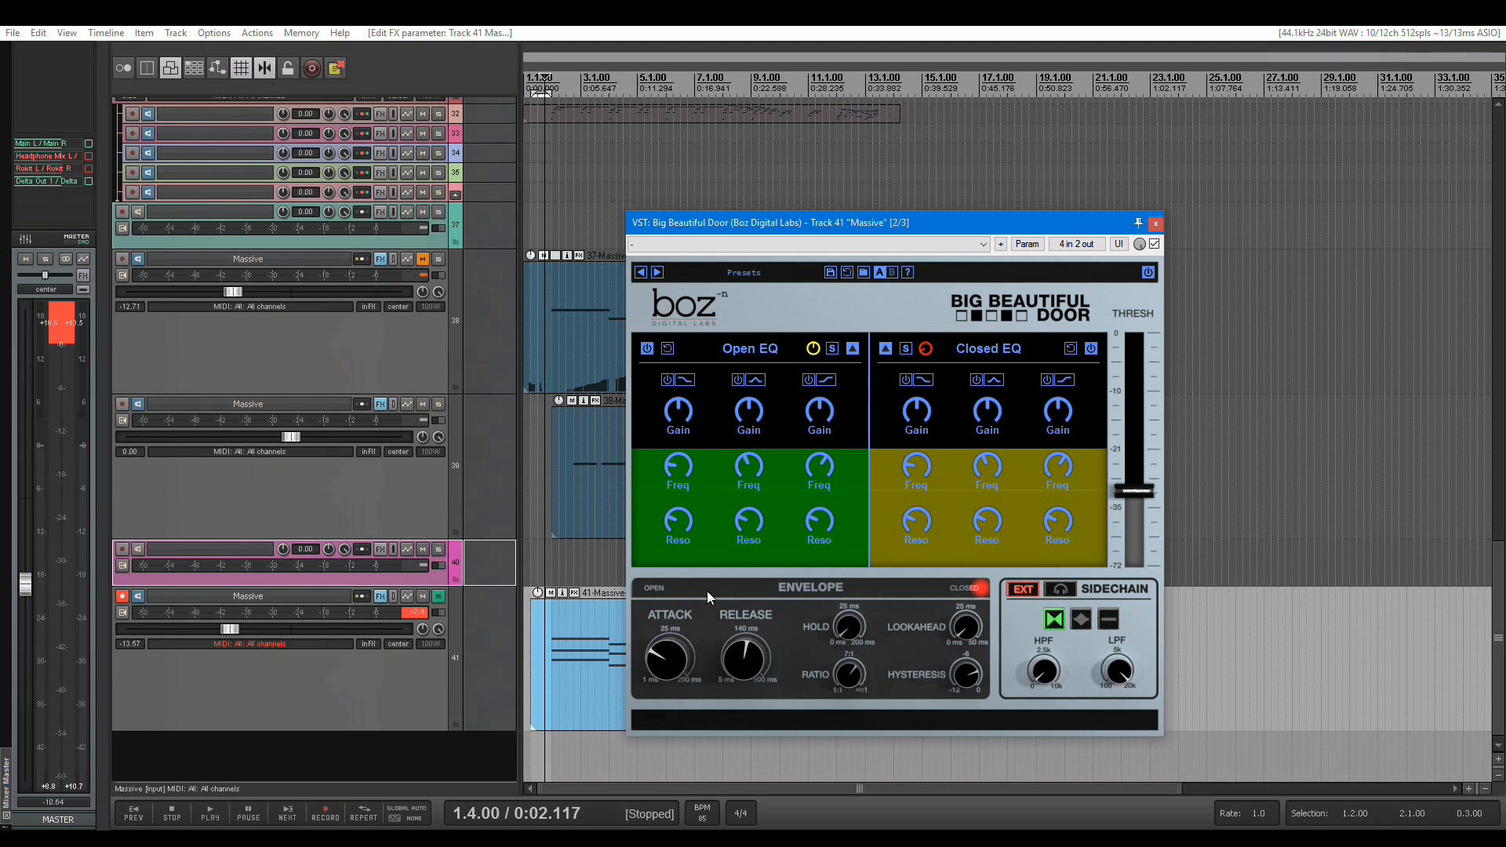
click(1072, 590)
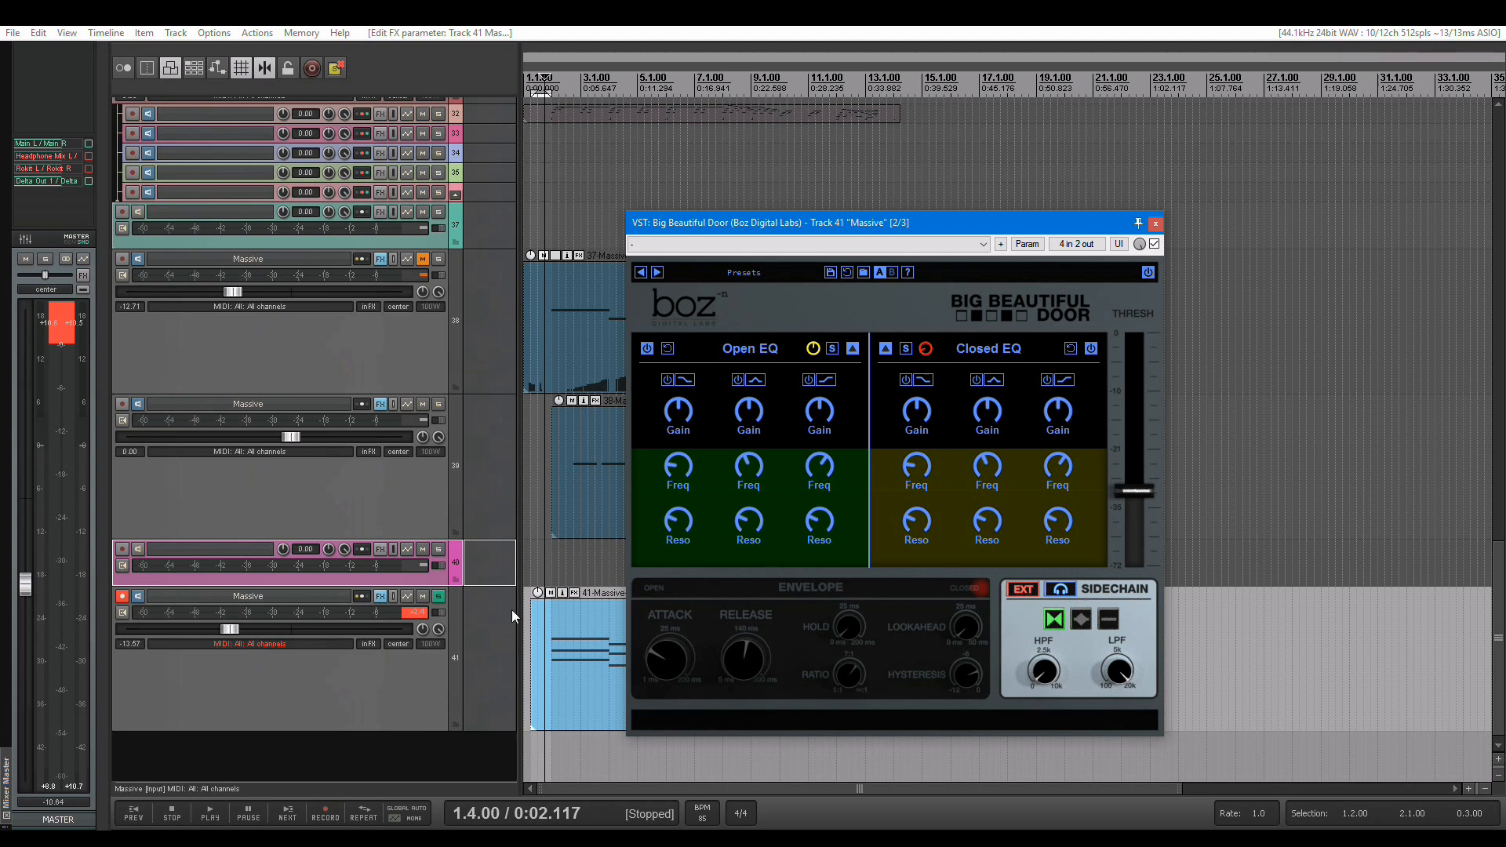
key(space)
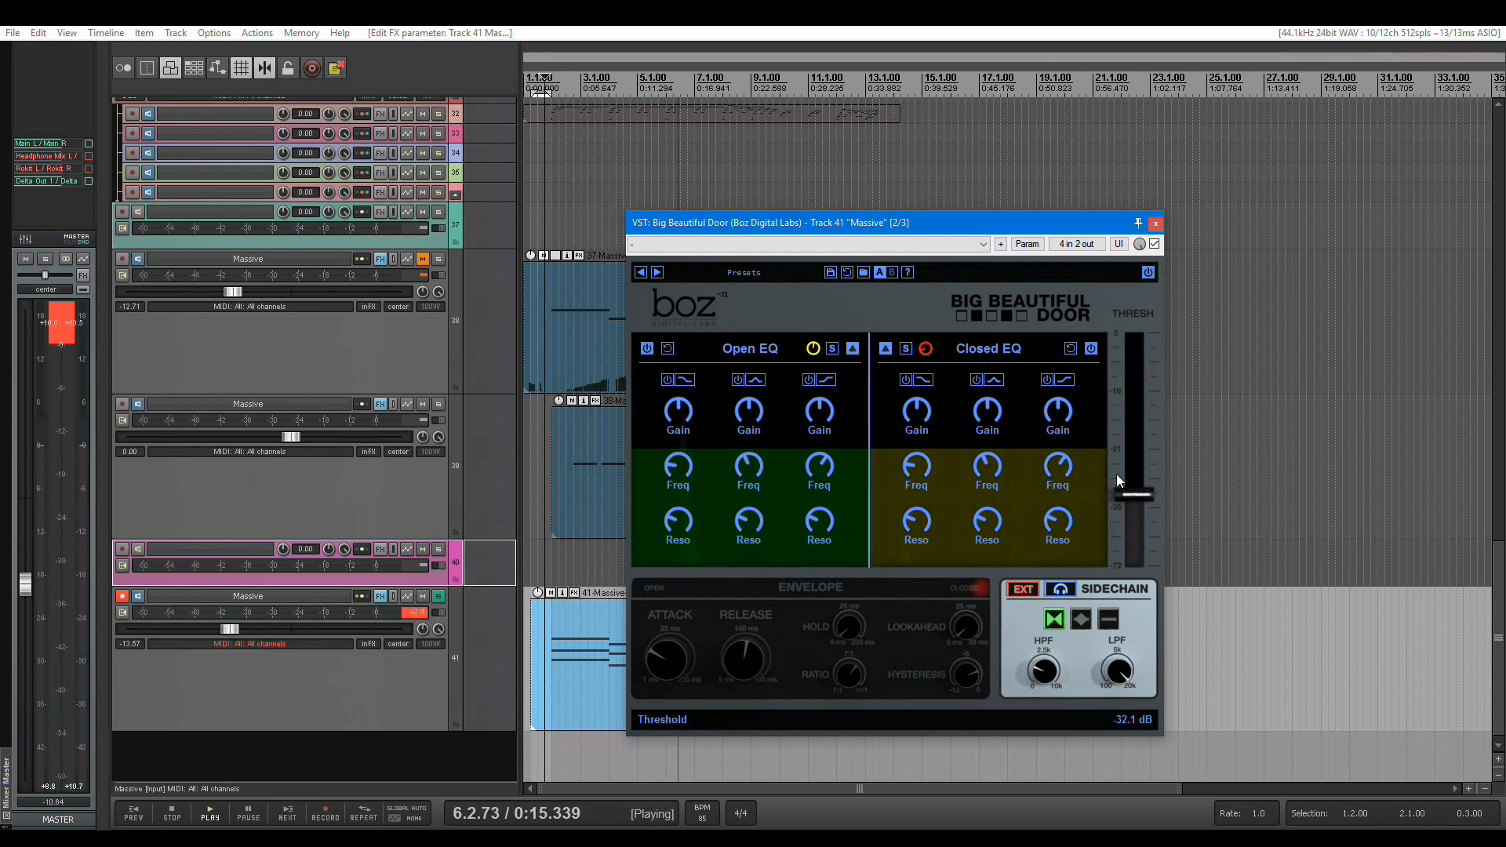
click(1068, 592)
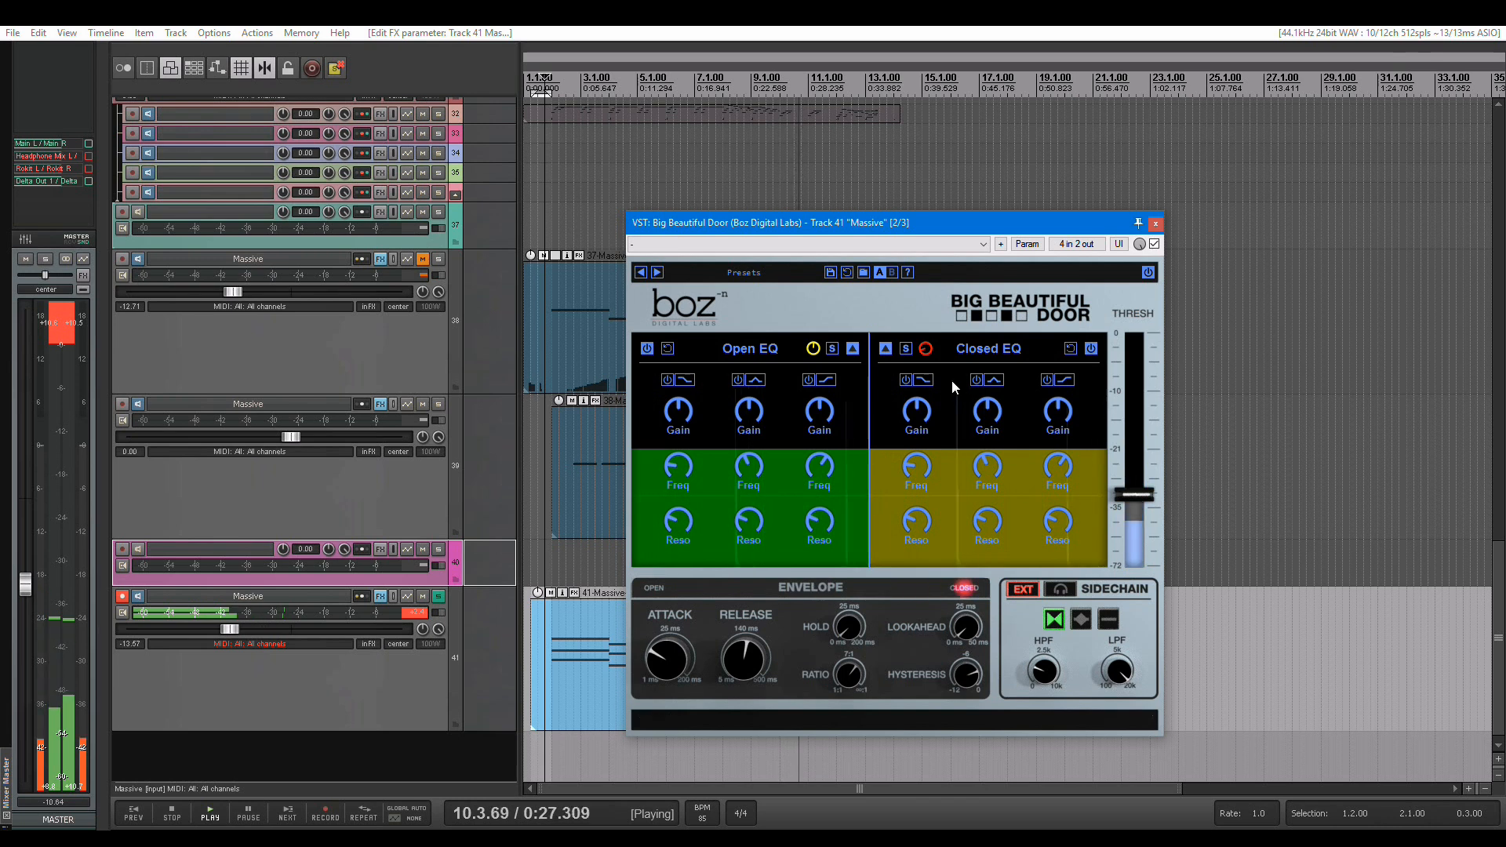
Set the Closed EQ gain to 0 dB during playback, and stop playback
mouse_move(926, 357)
mouse_down()
mouse_move(925, 313)
mouse_move(927, 383)
mouse_up()
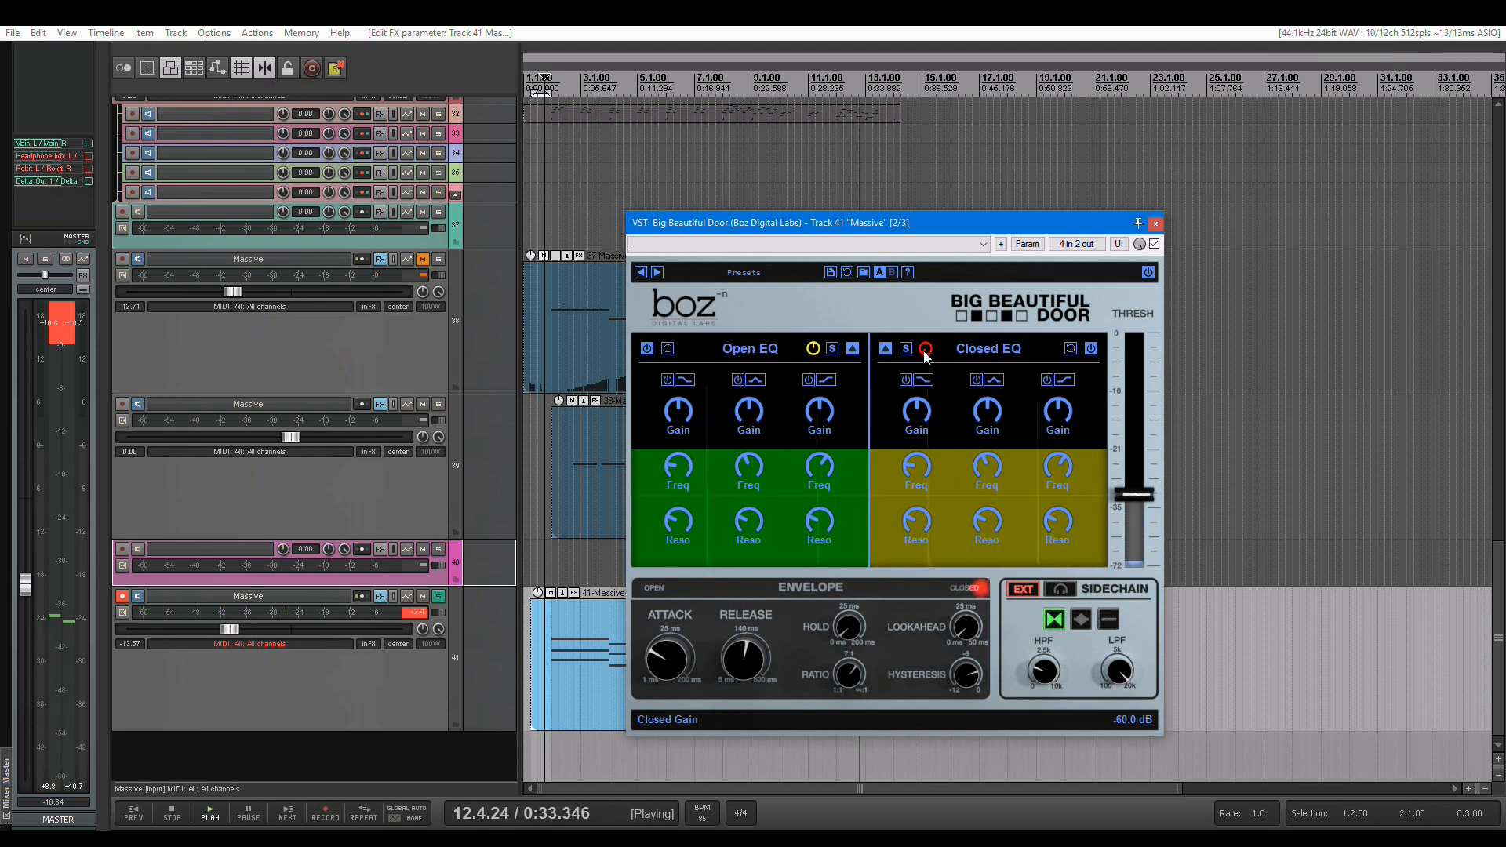
drag(926, 357, 920, 279)
double_click(925, 349)
text(0)
key(Return)
key(space)
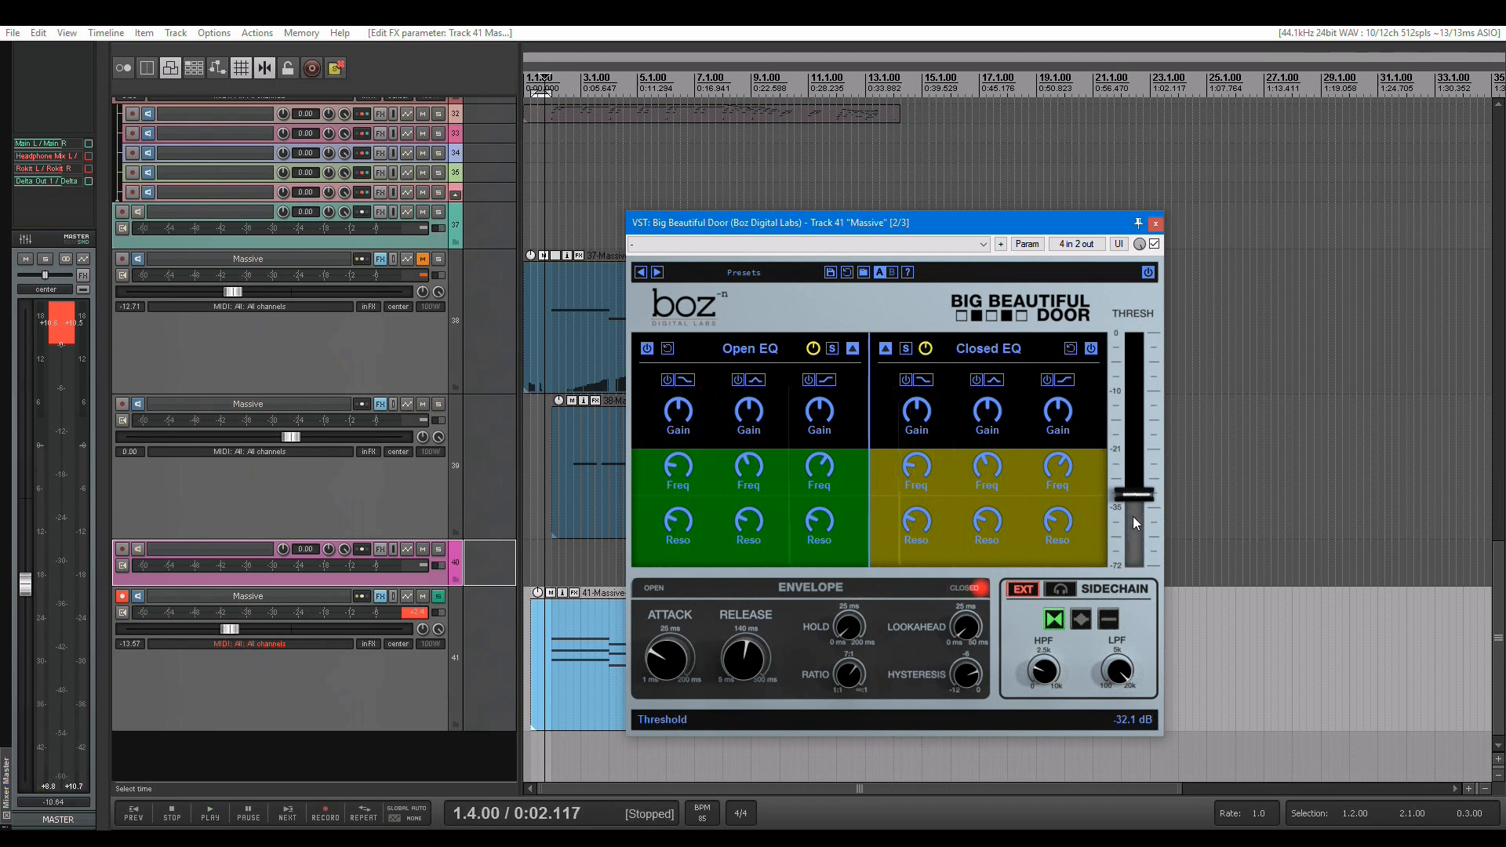
Turn the Open EQ gain down to its minimum and audition the ducking with track 41 soloed and in the full mix
drag(816, 353, 817, 383)
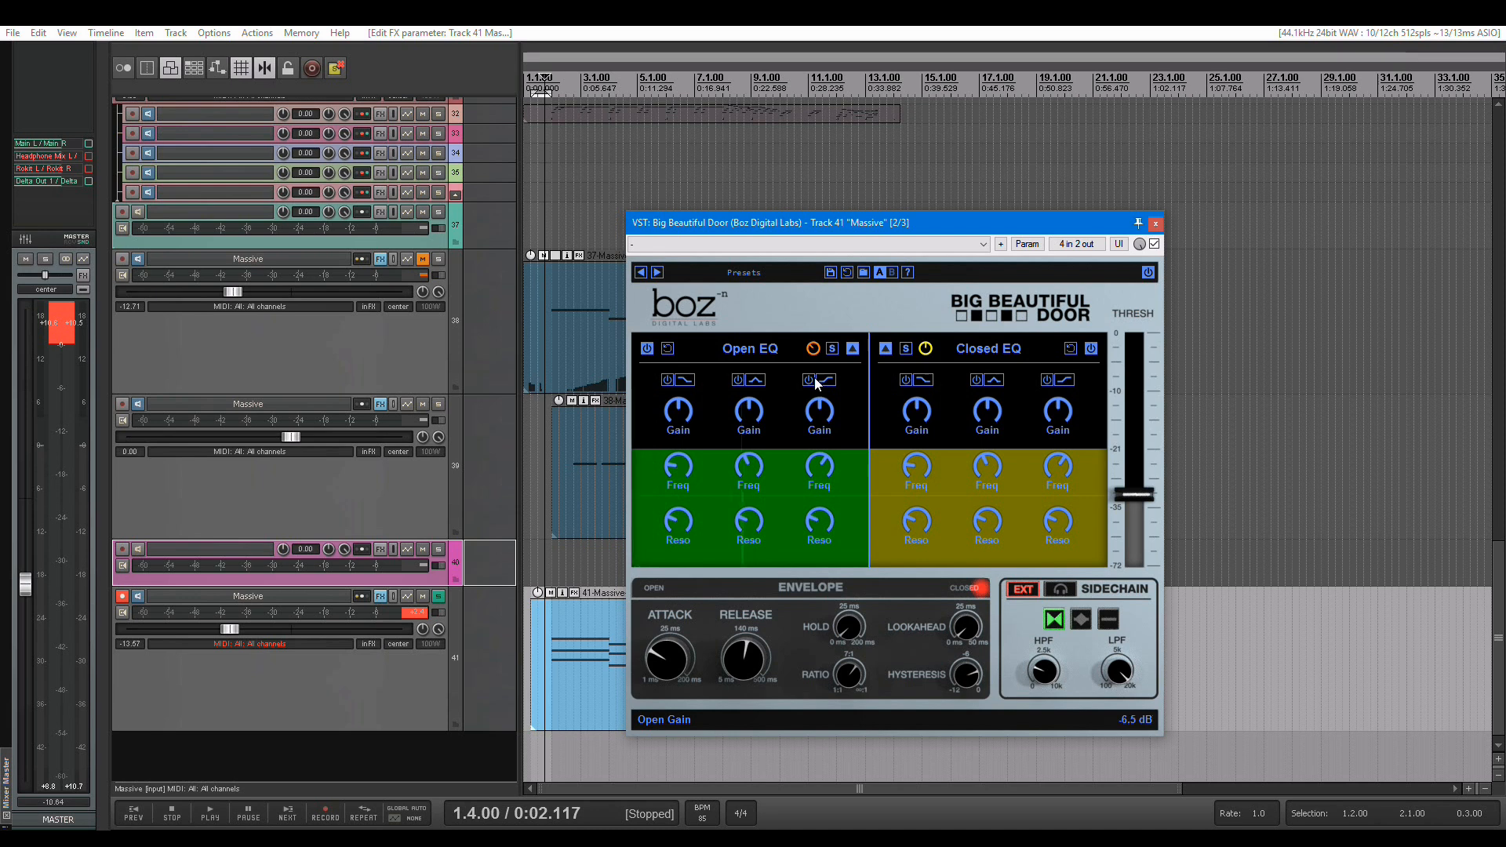
key(space)
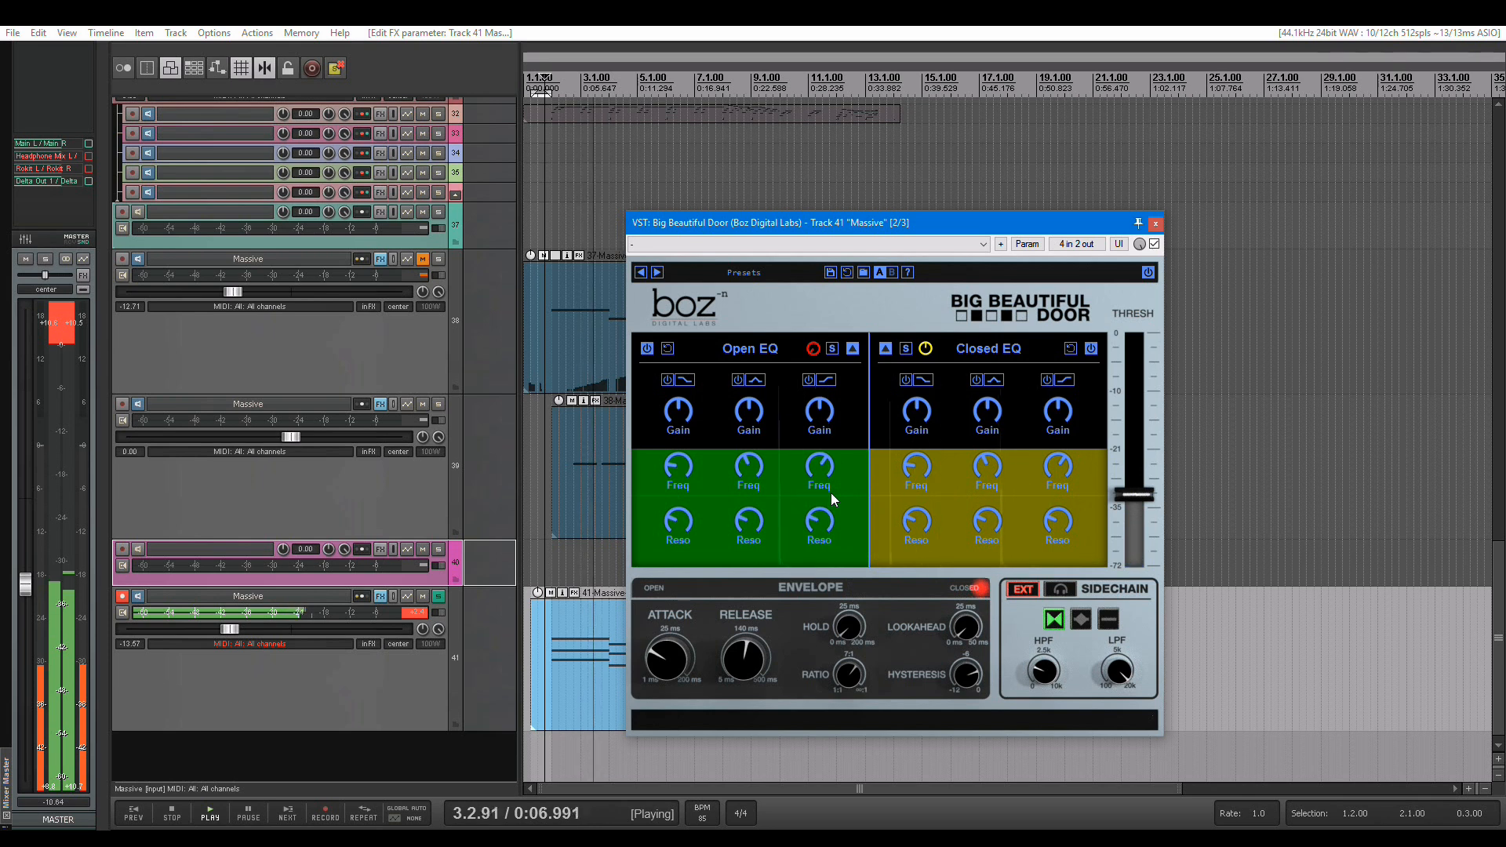
key(space)
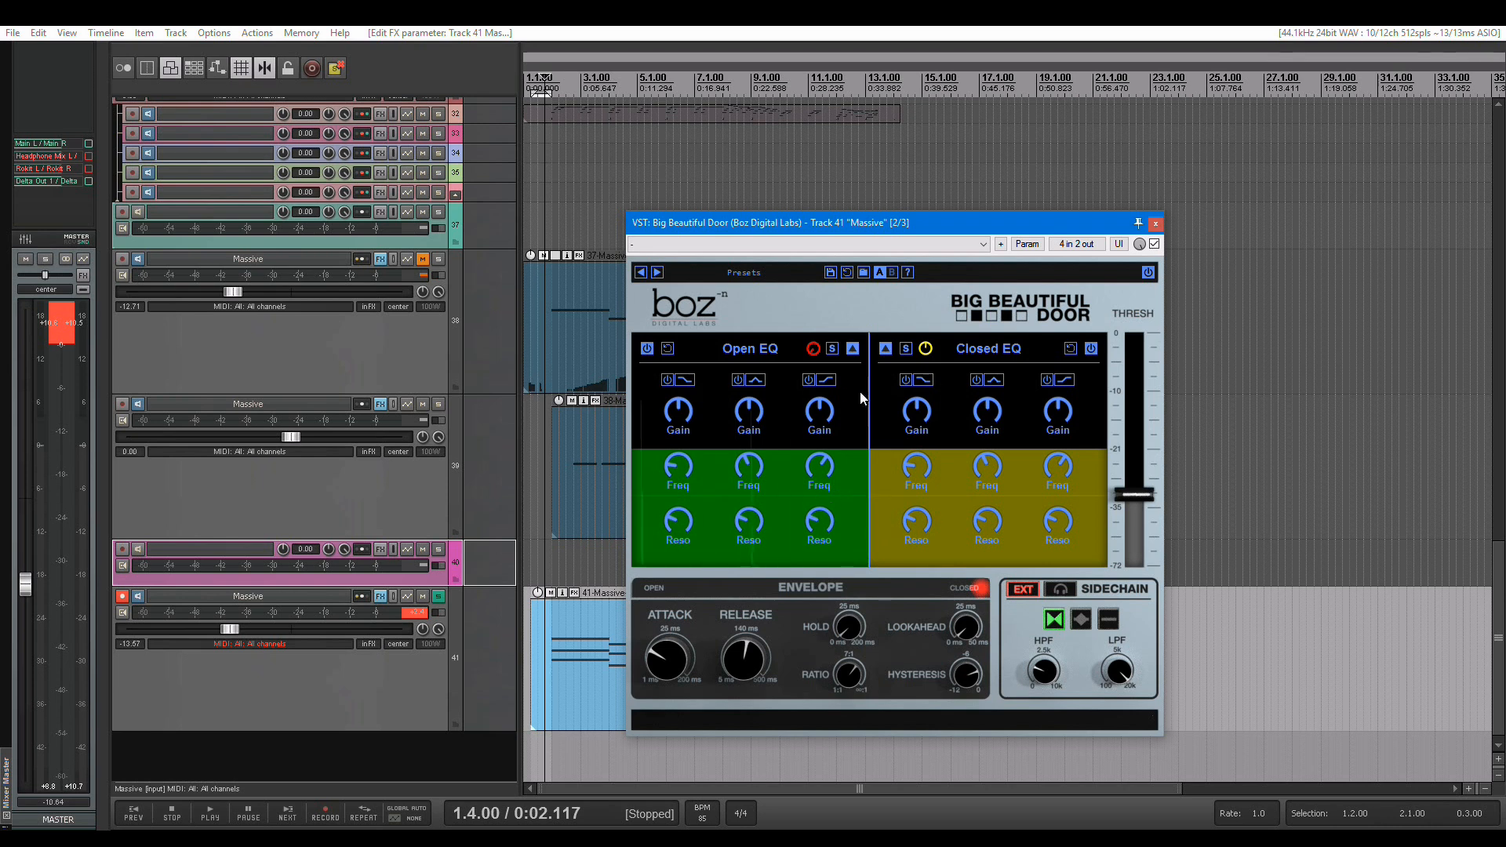
click(438, 598)
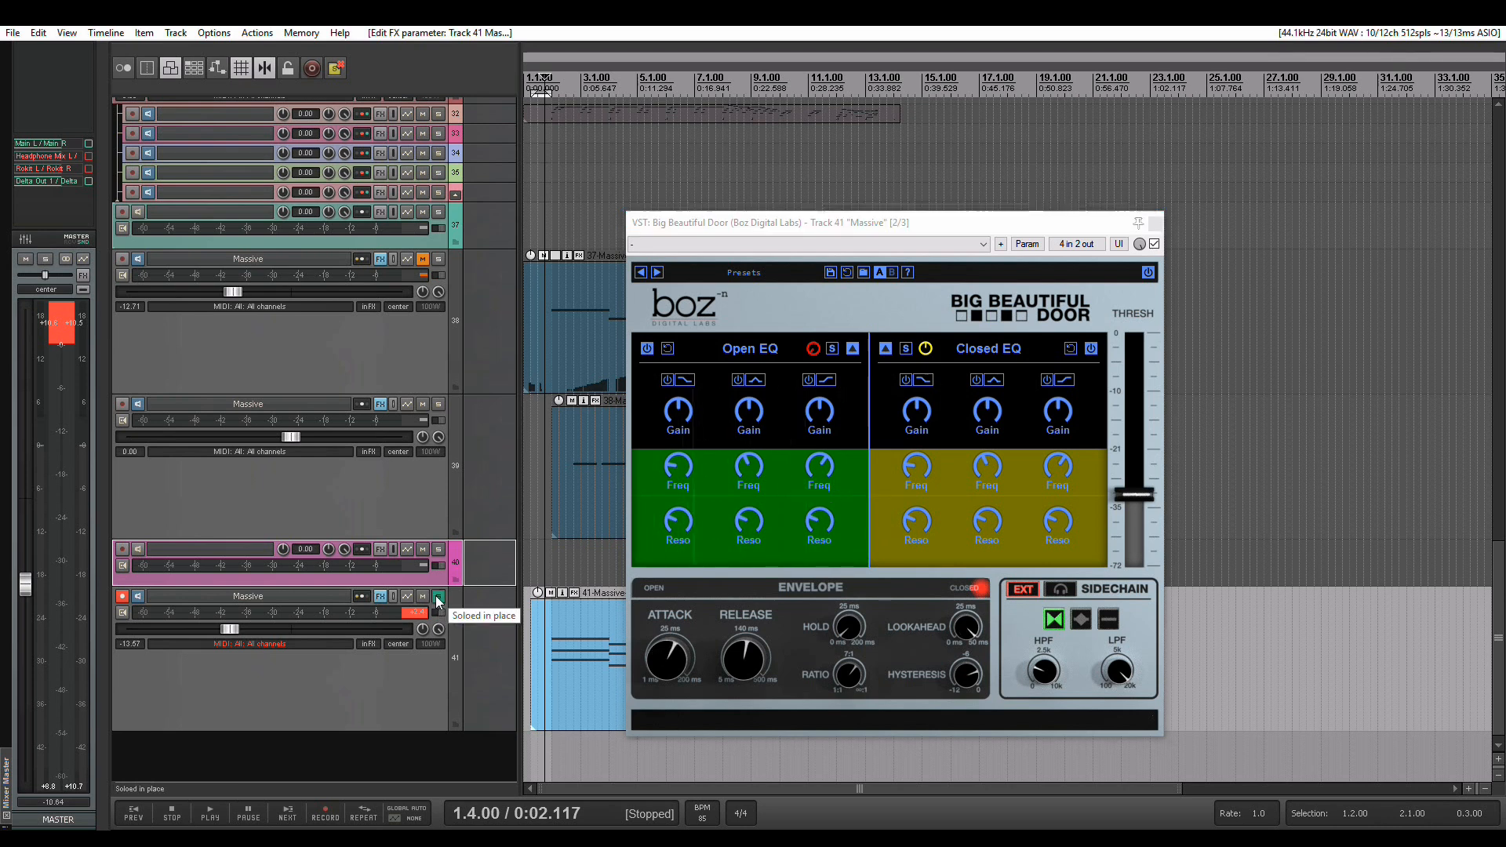
key(space)
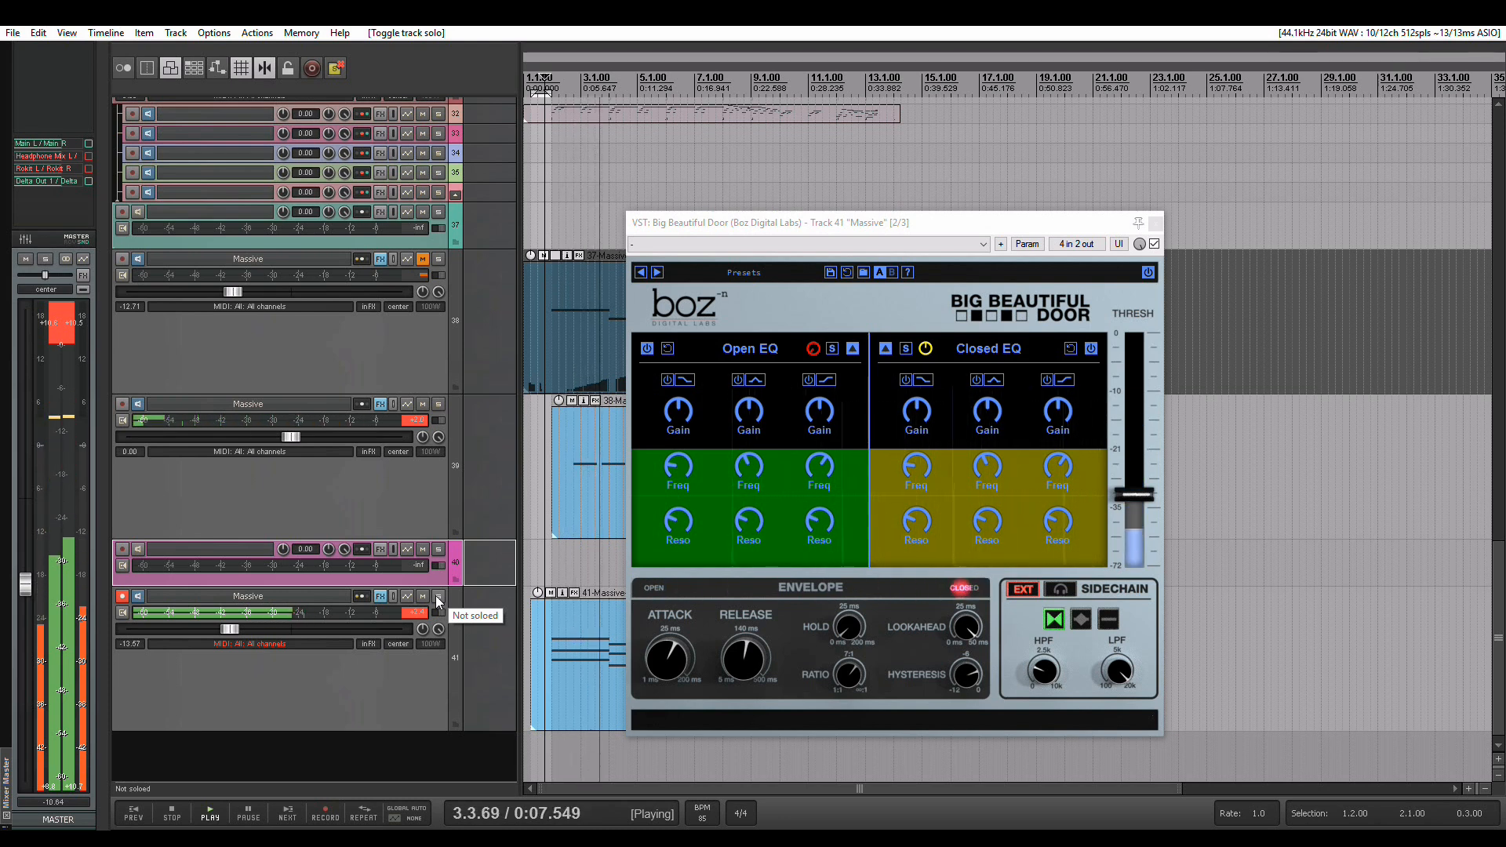
key(space)
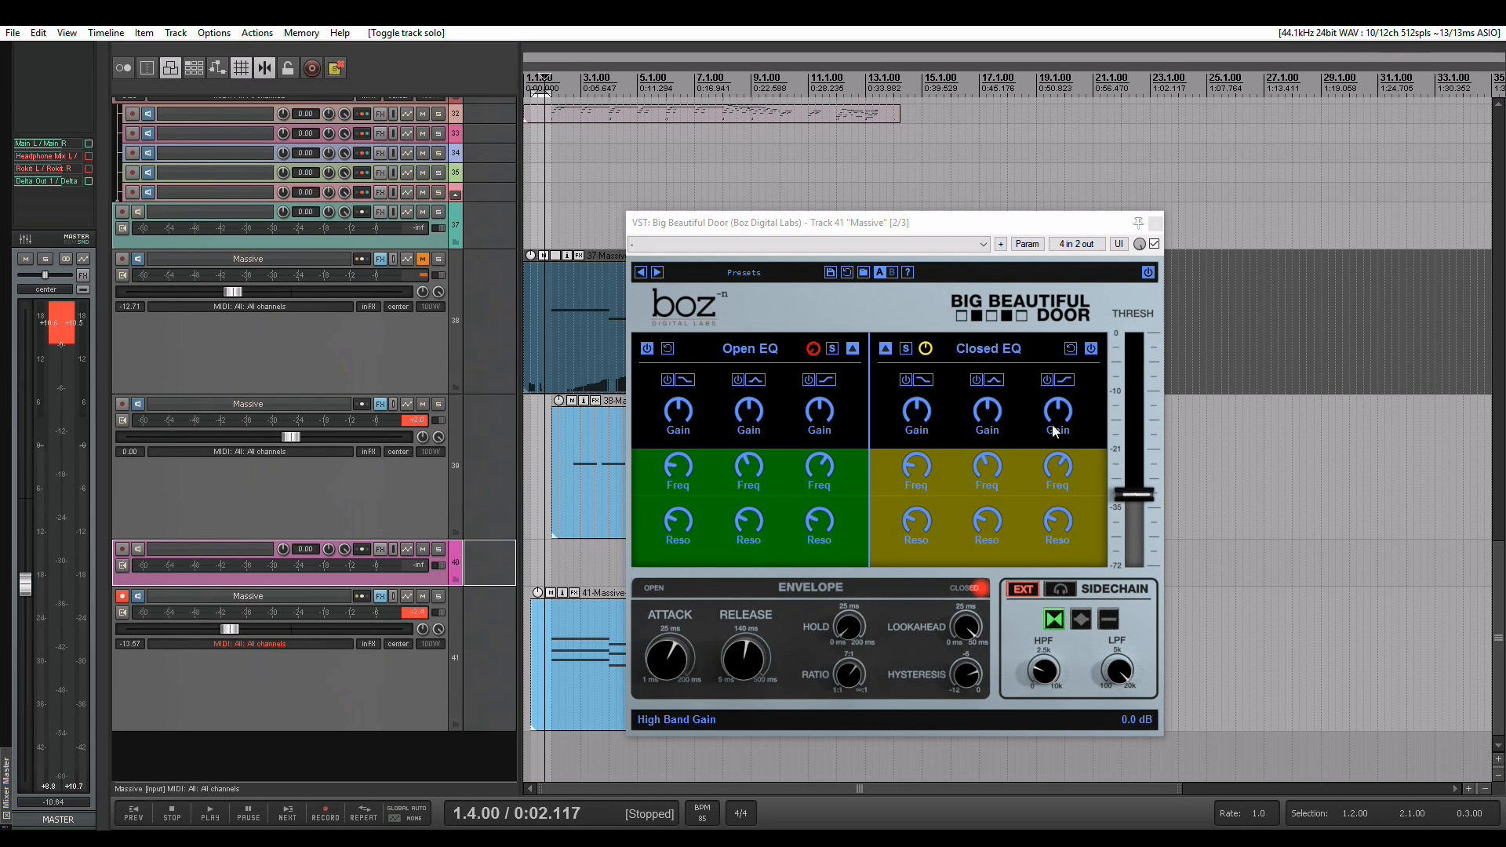
Return the Open EQ gain to its centre, switch its mid band to Band Pass, and raise that band's frequency and resonance
drag(815, 358, 811, 333)
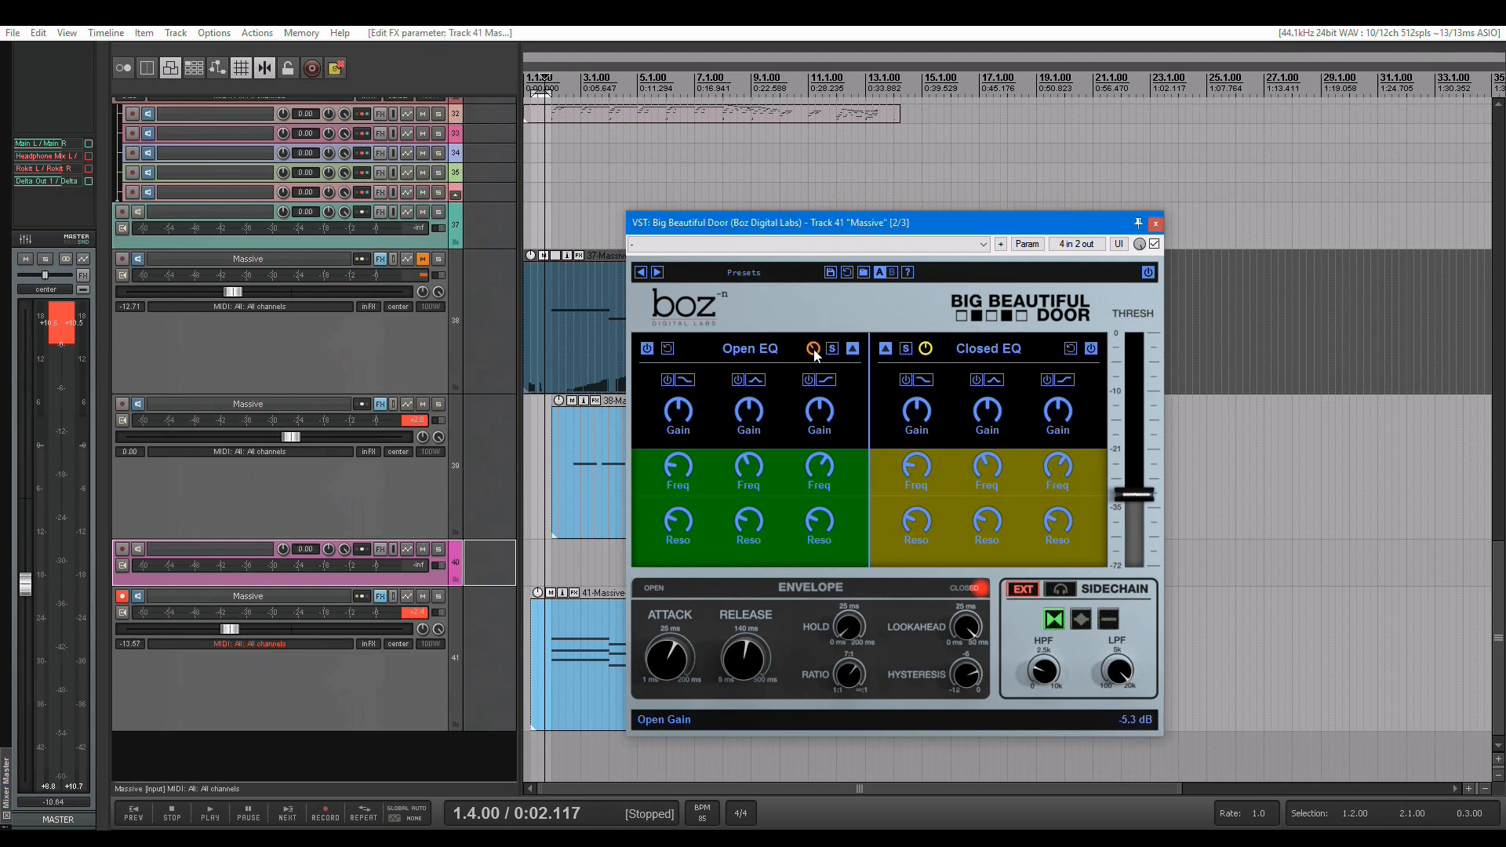
click(753, 387)
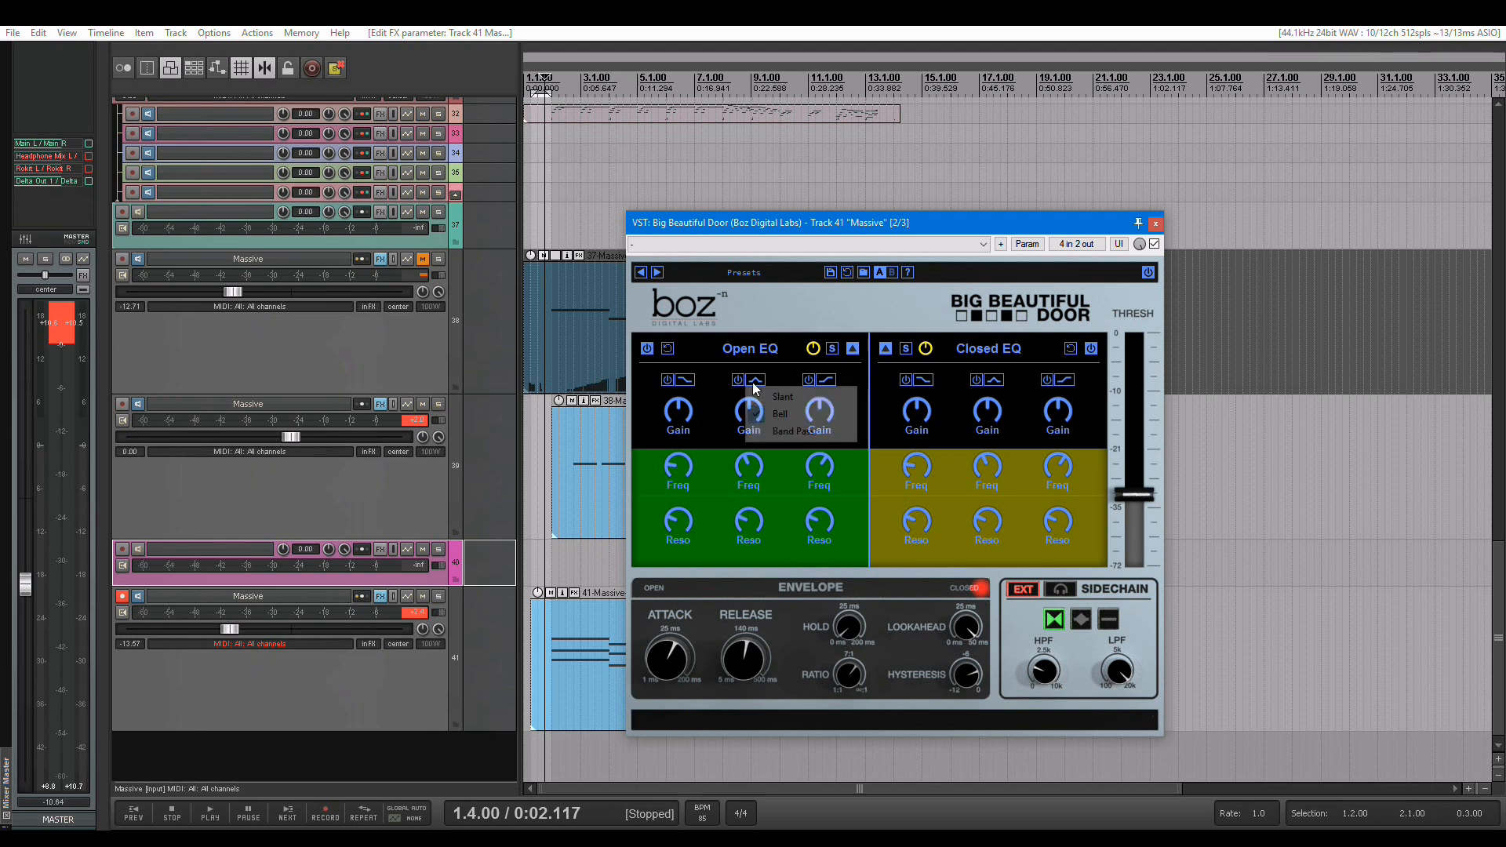
click(785, 432)
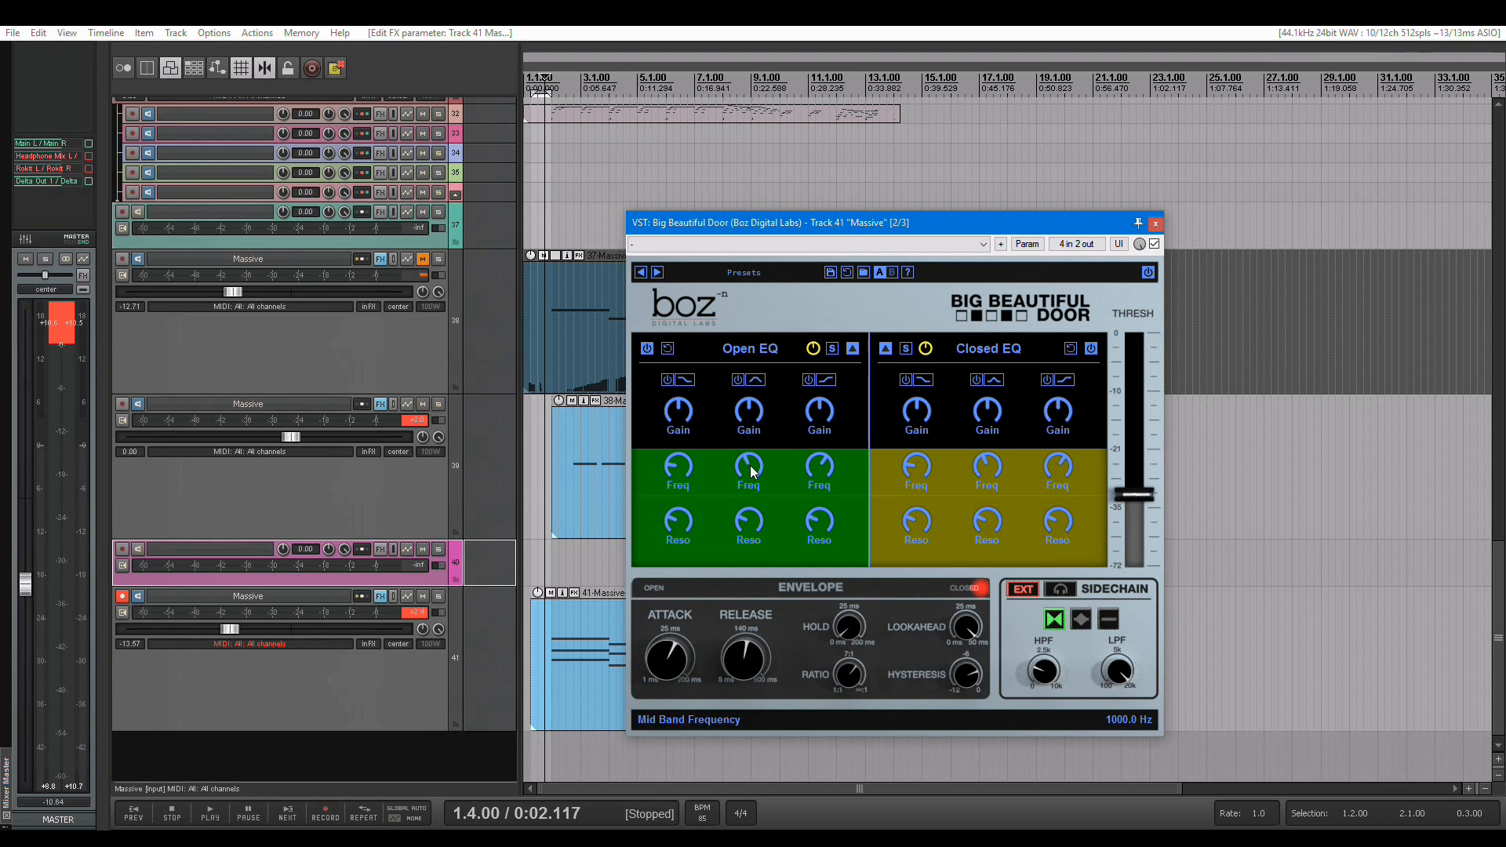
drag(745, 527, 749, 468)
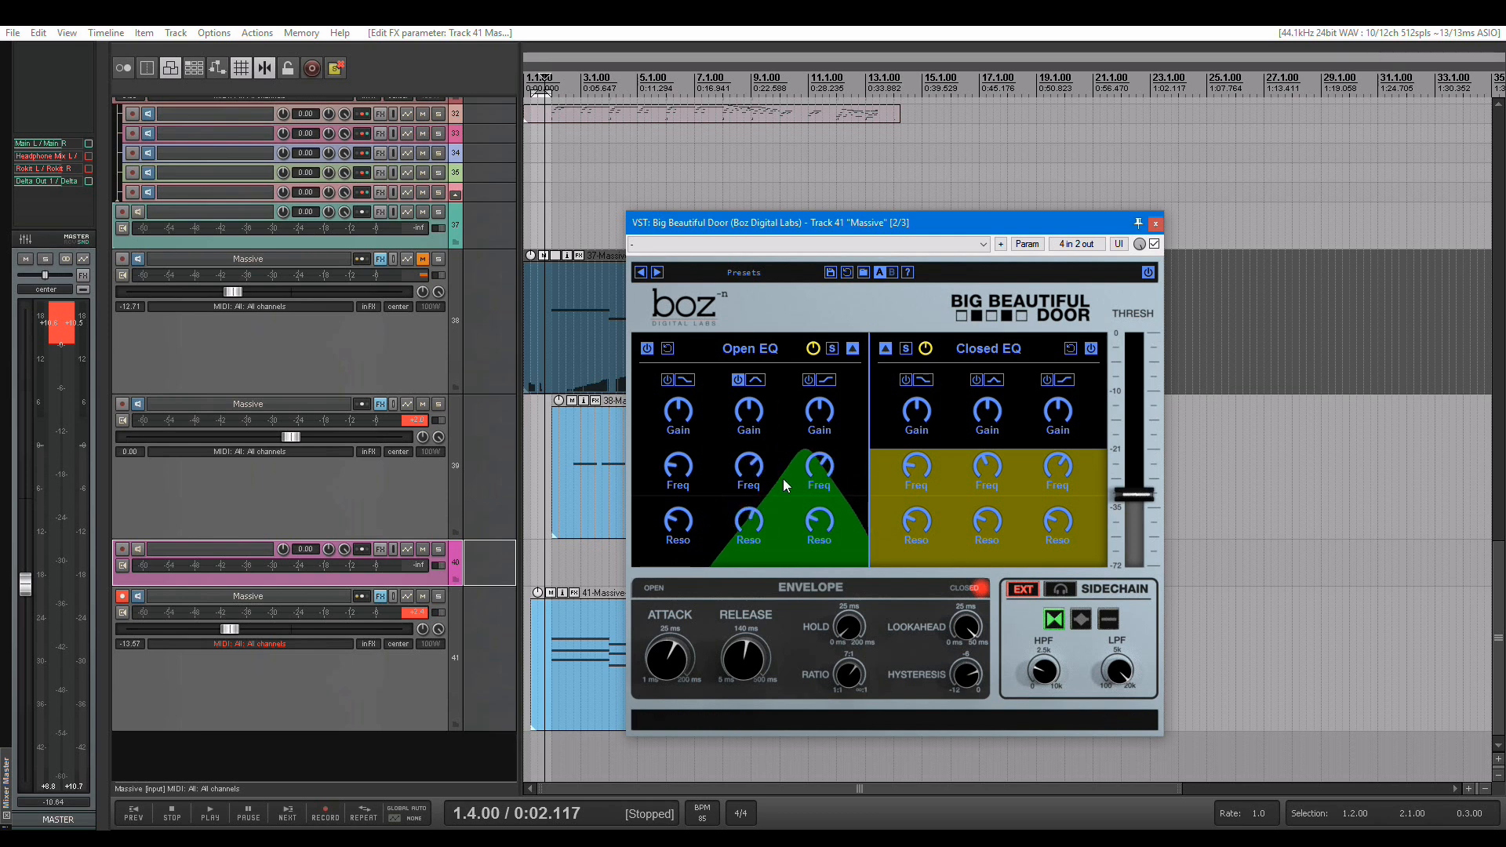
Change the Closed EQ's high band to Low Pass and lower its cutoff frequency
click(1063, 382)
click(1083, 400)
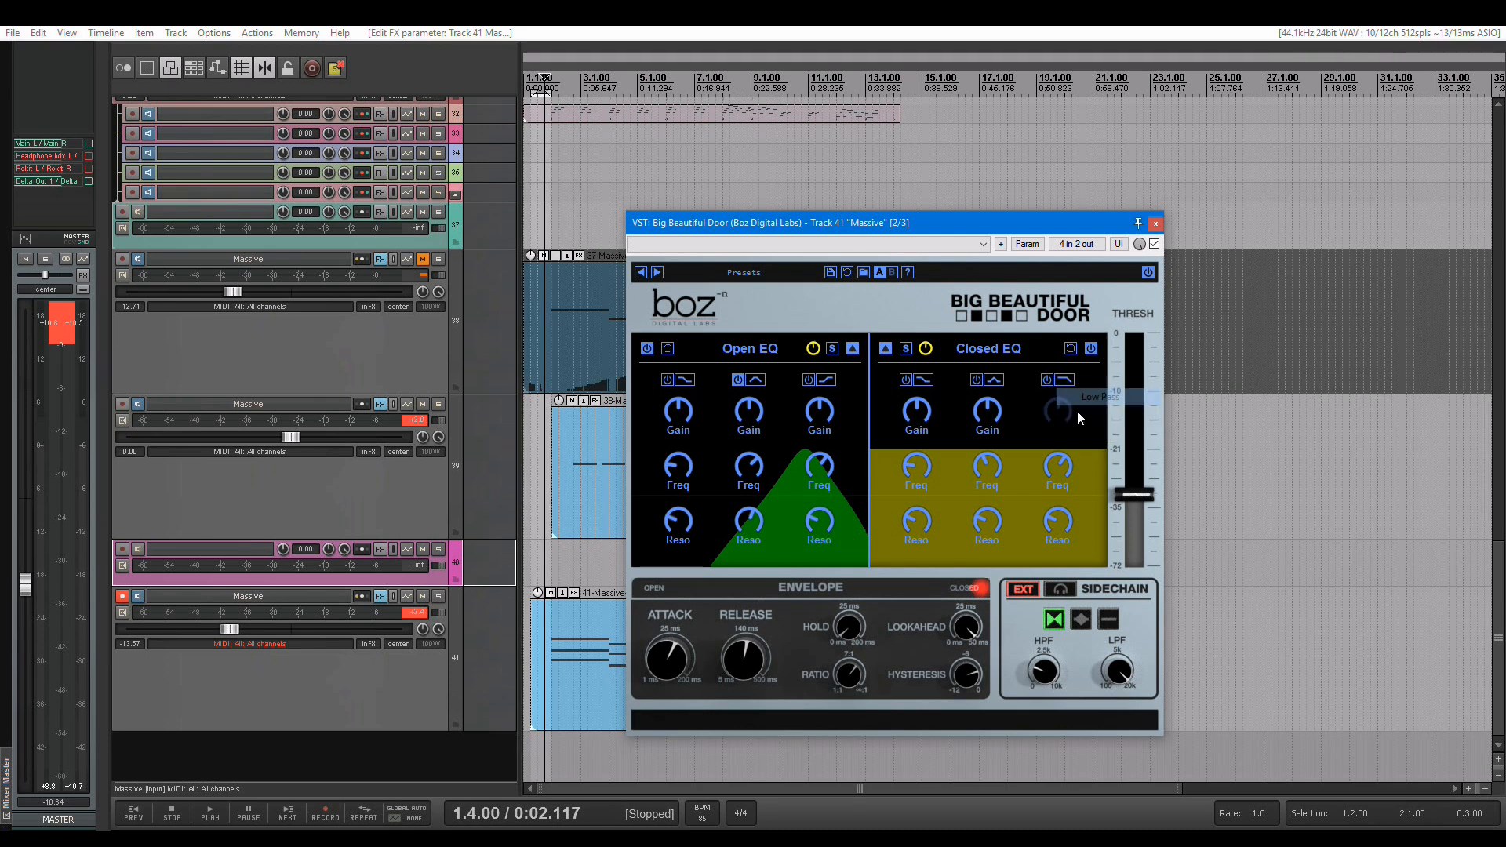
drag(1053, 469, 1043, 511)
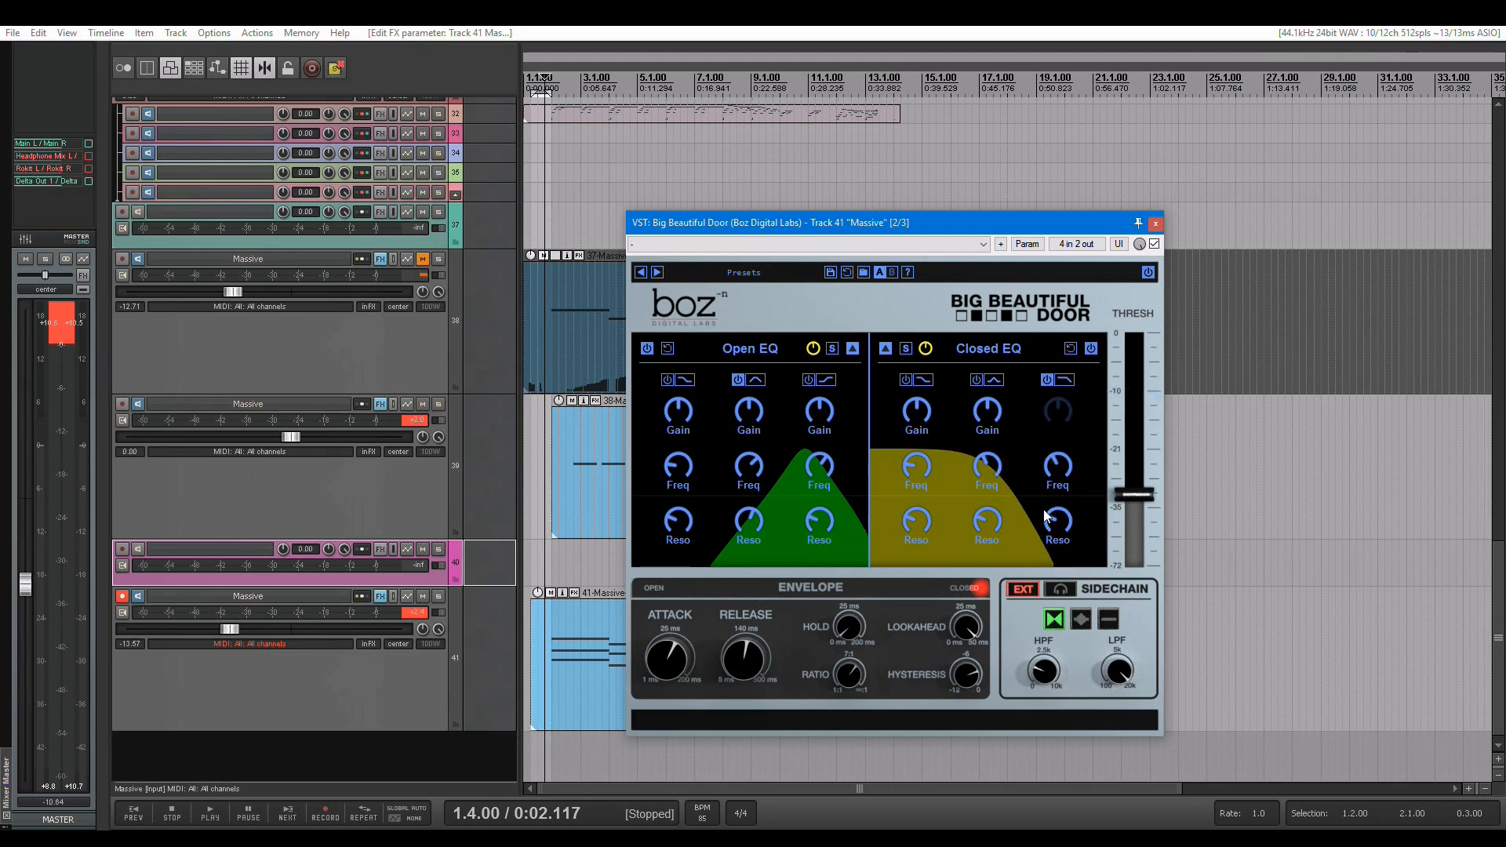
Solo track 41 and, during playback, raise the Closed EQ's gain and low-pass resonance and fine-tune its cutoff frequency
click(438, 598)
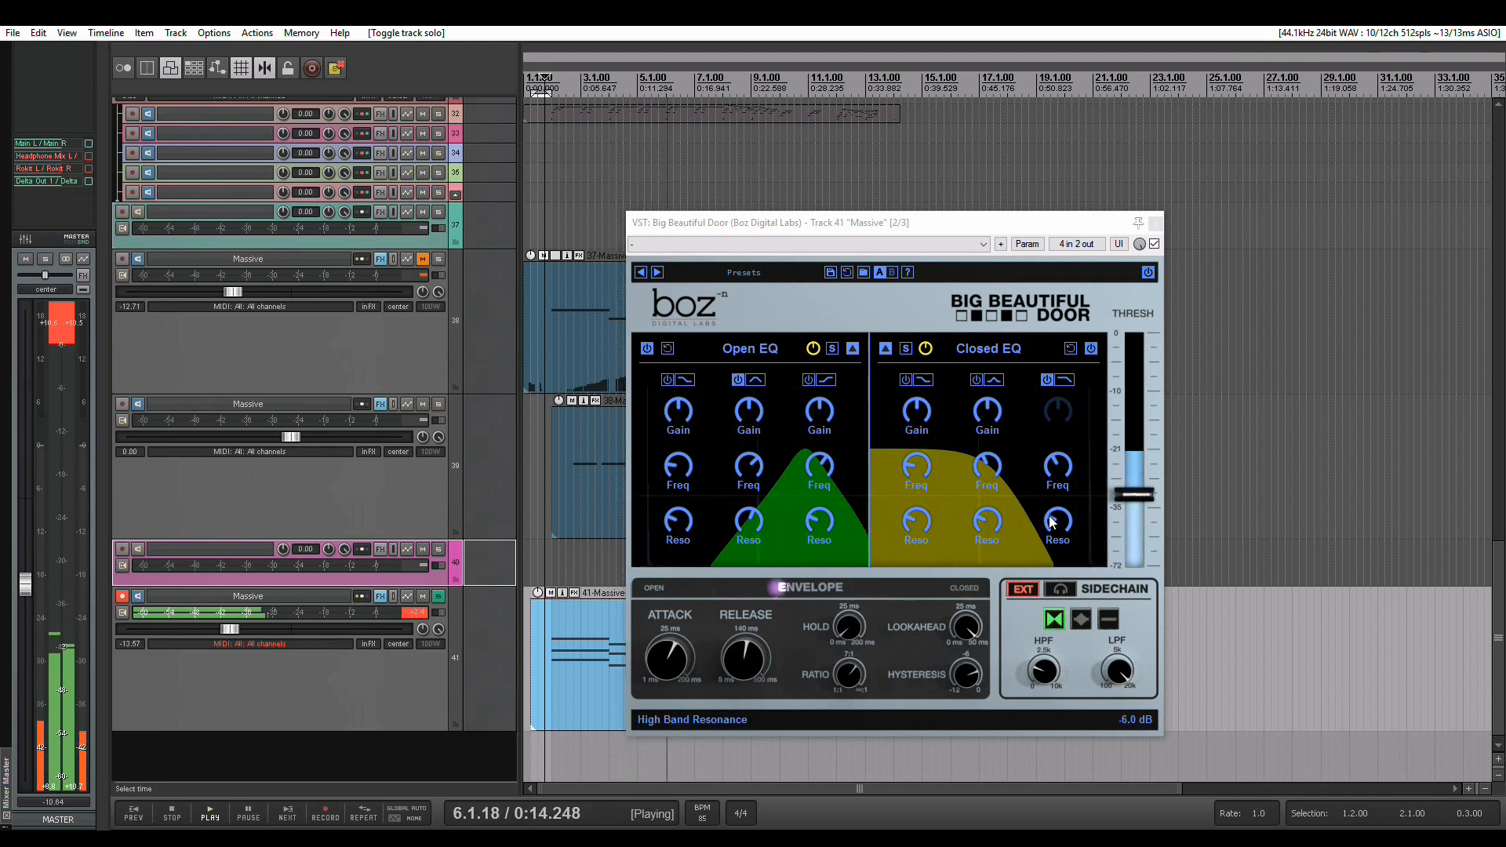
drag(1052, 522, 1059, 482)
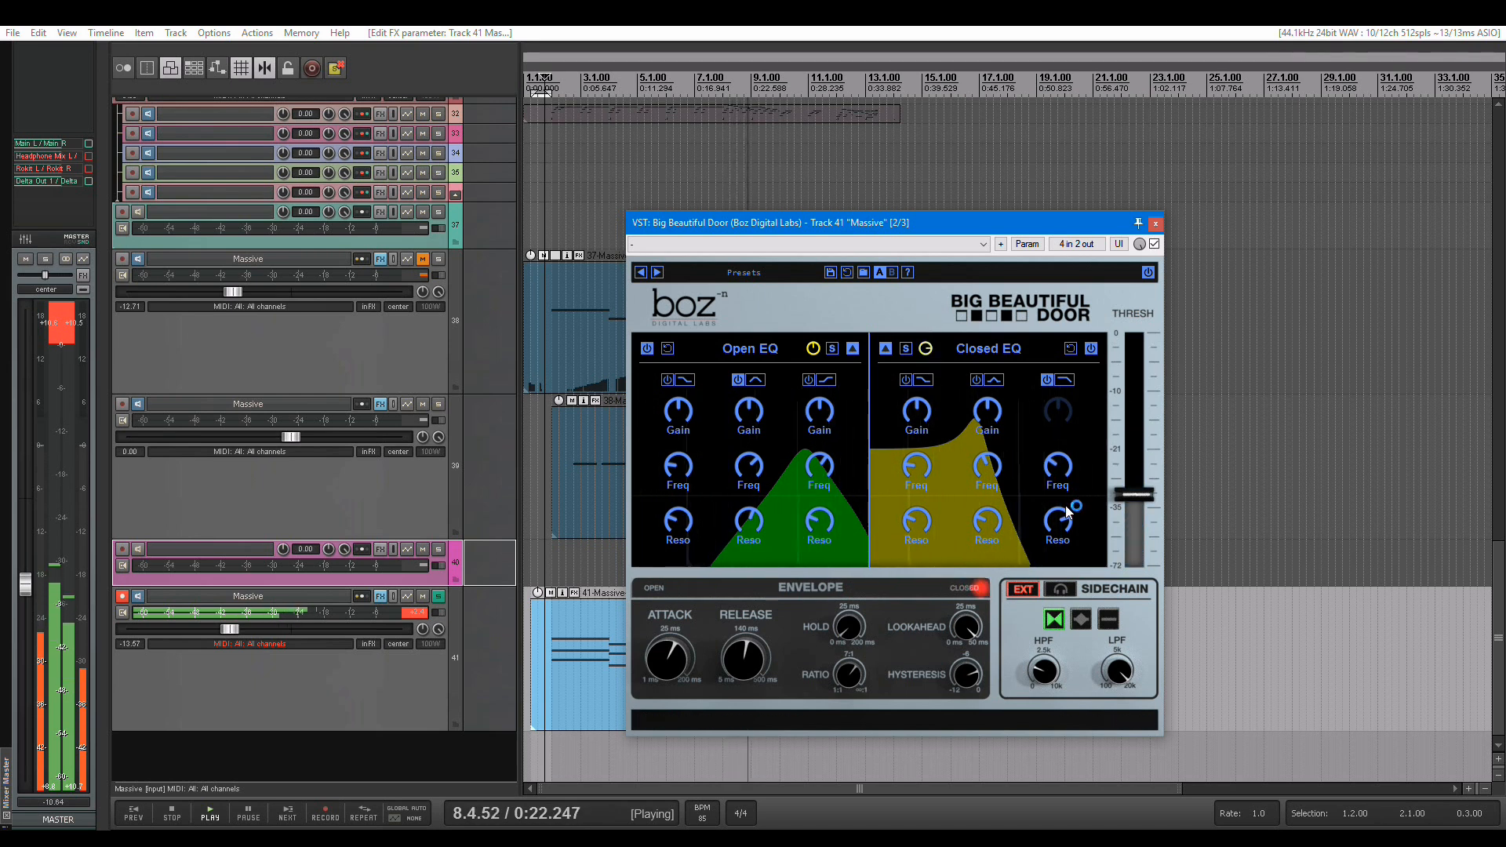
drag(1057, 524, 1059, 544)
drag(923, 348, 925, 281)
drag(1065, 478, 1065, 473)
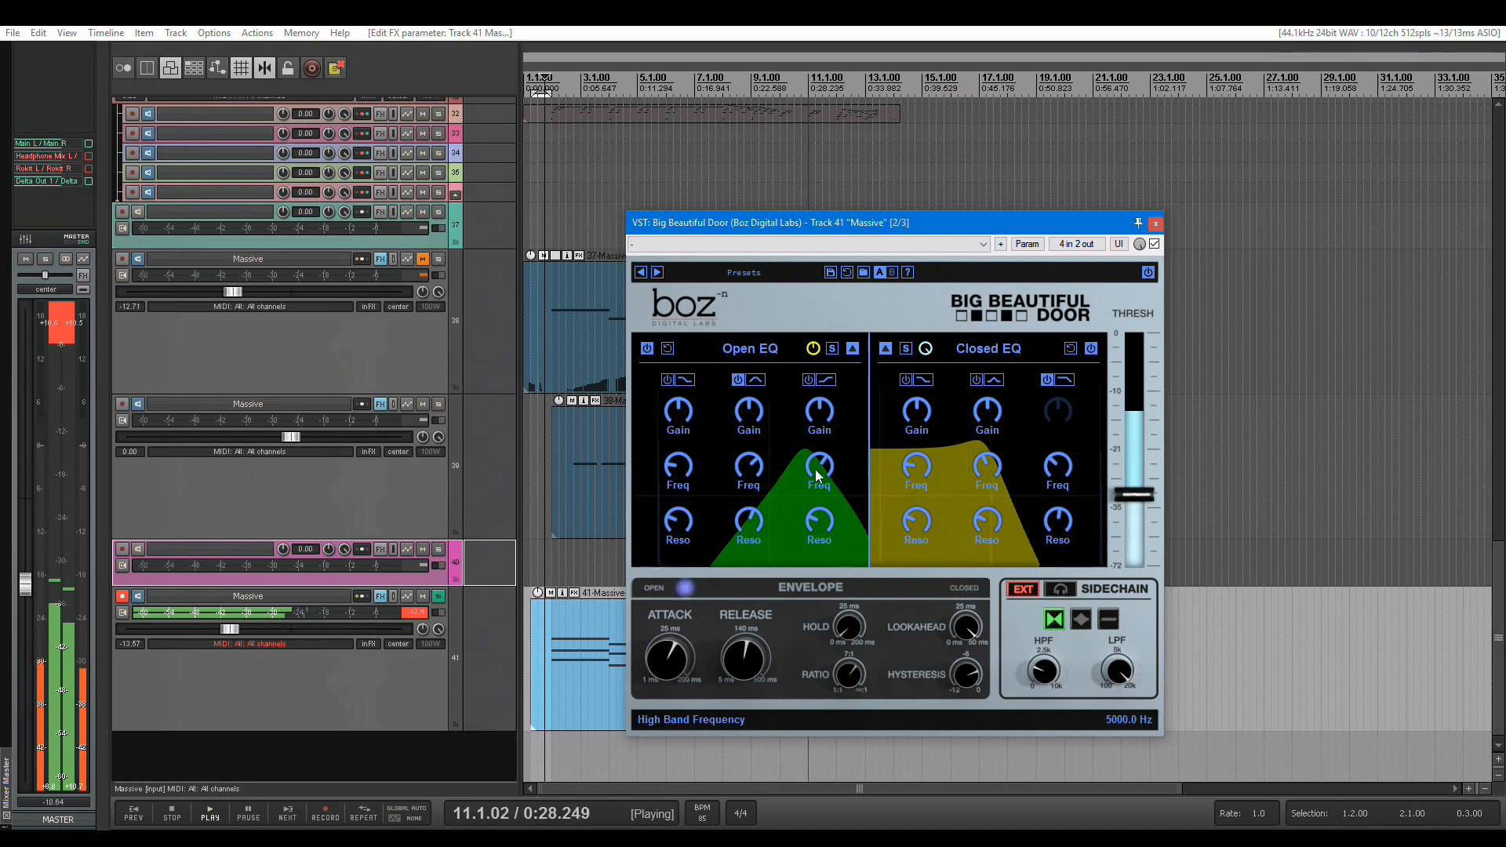
key(space)
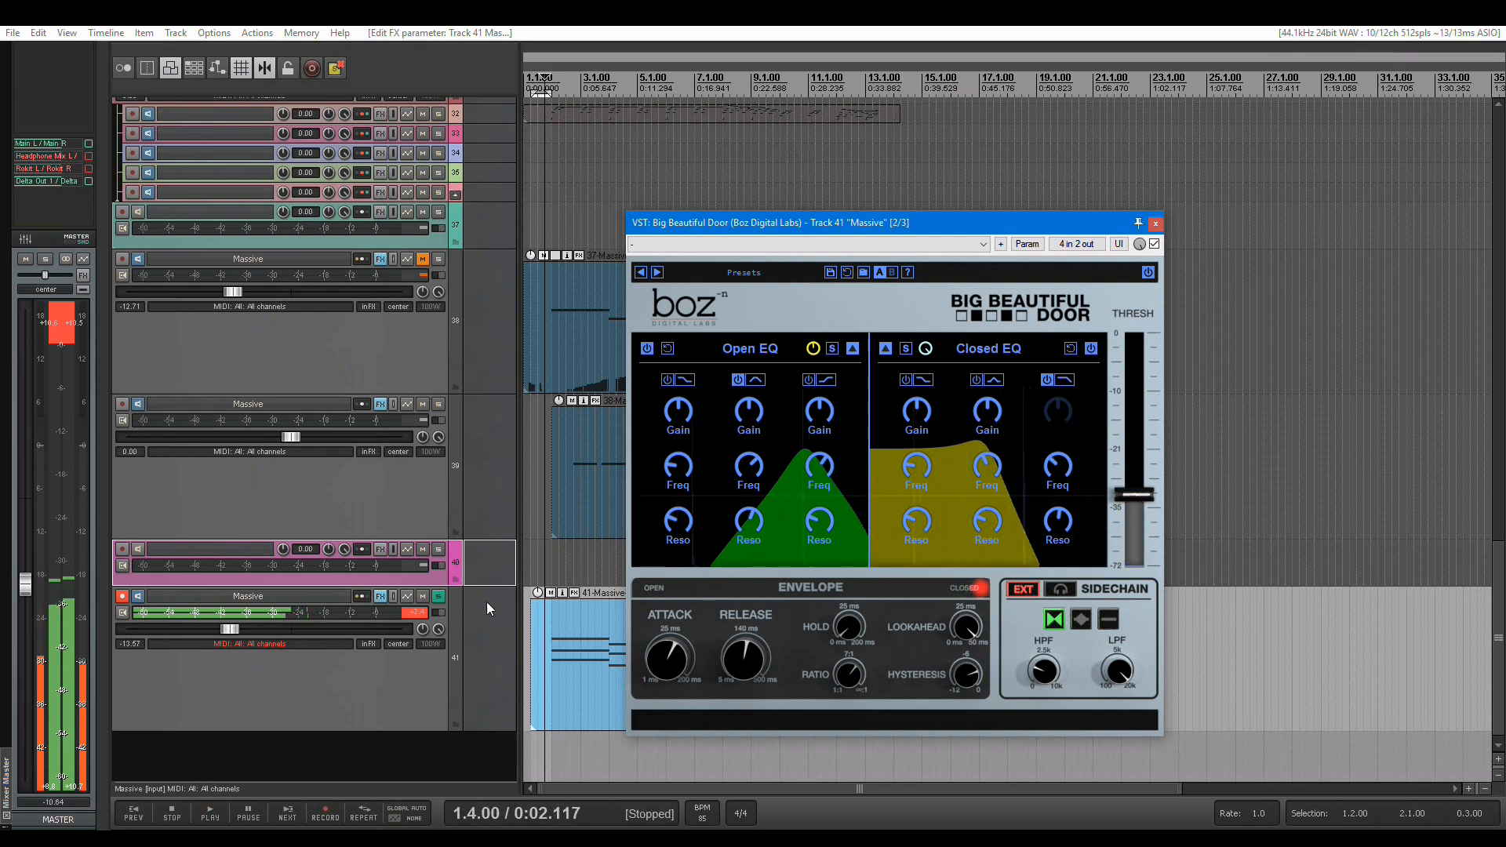
Unsolo track 41 and raise its volume while playing the full mix
click(442, 597)
key(space)
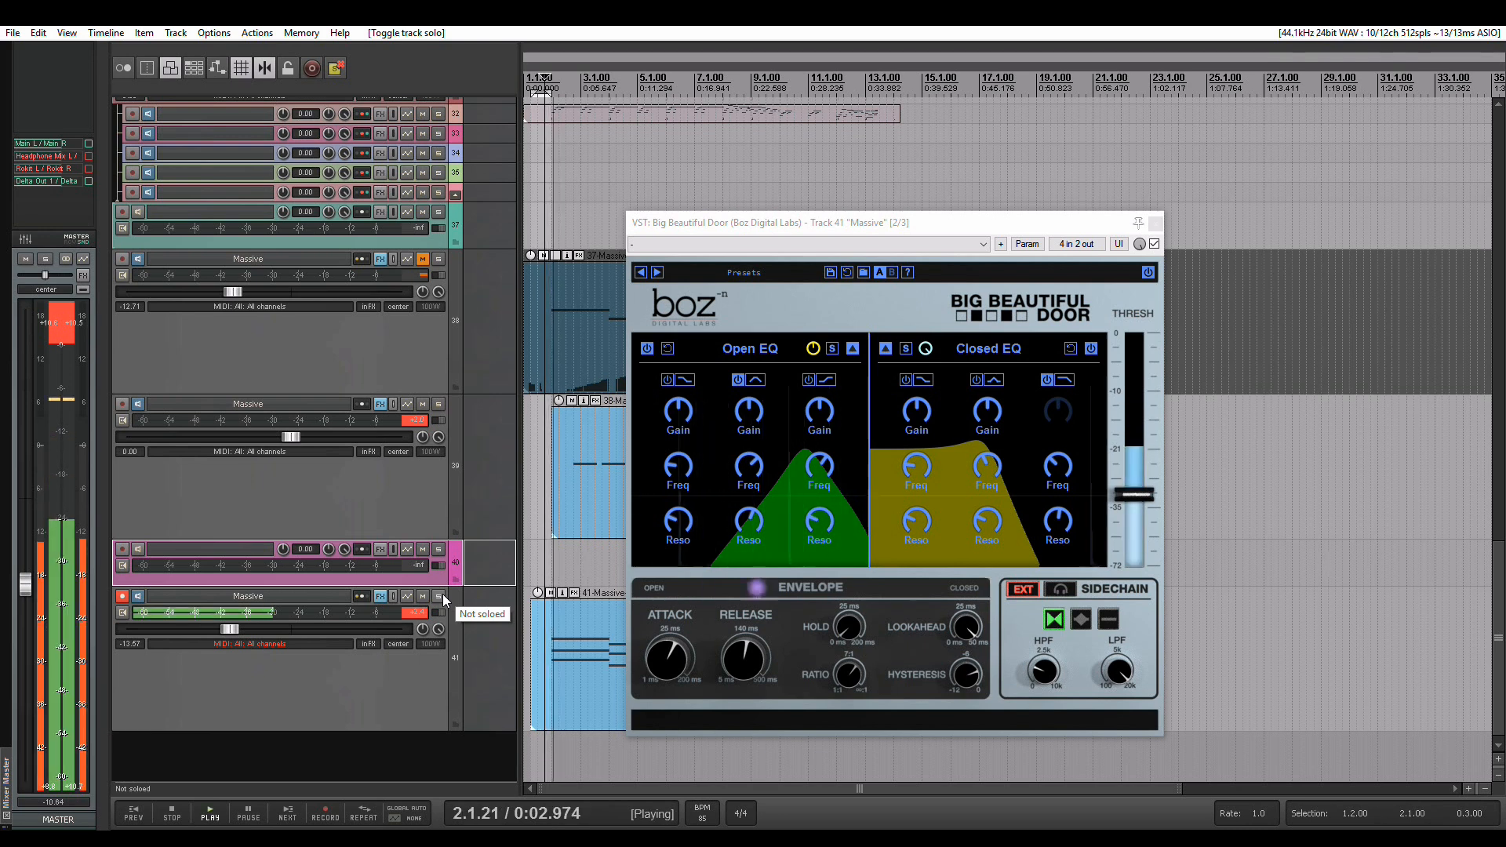
drag(230, 629, 254, 632)
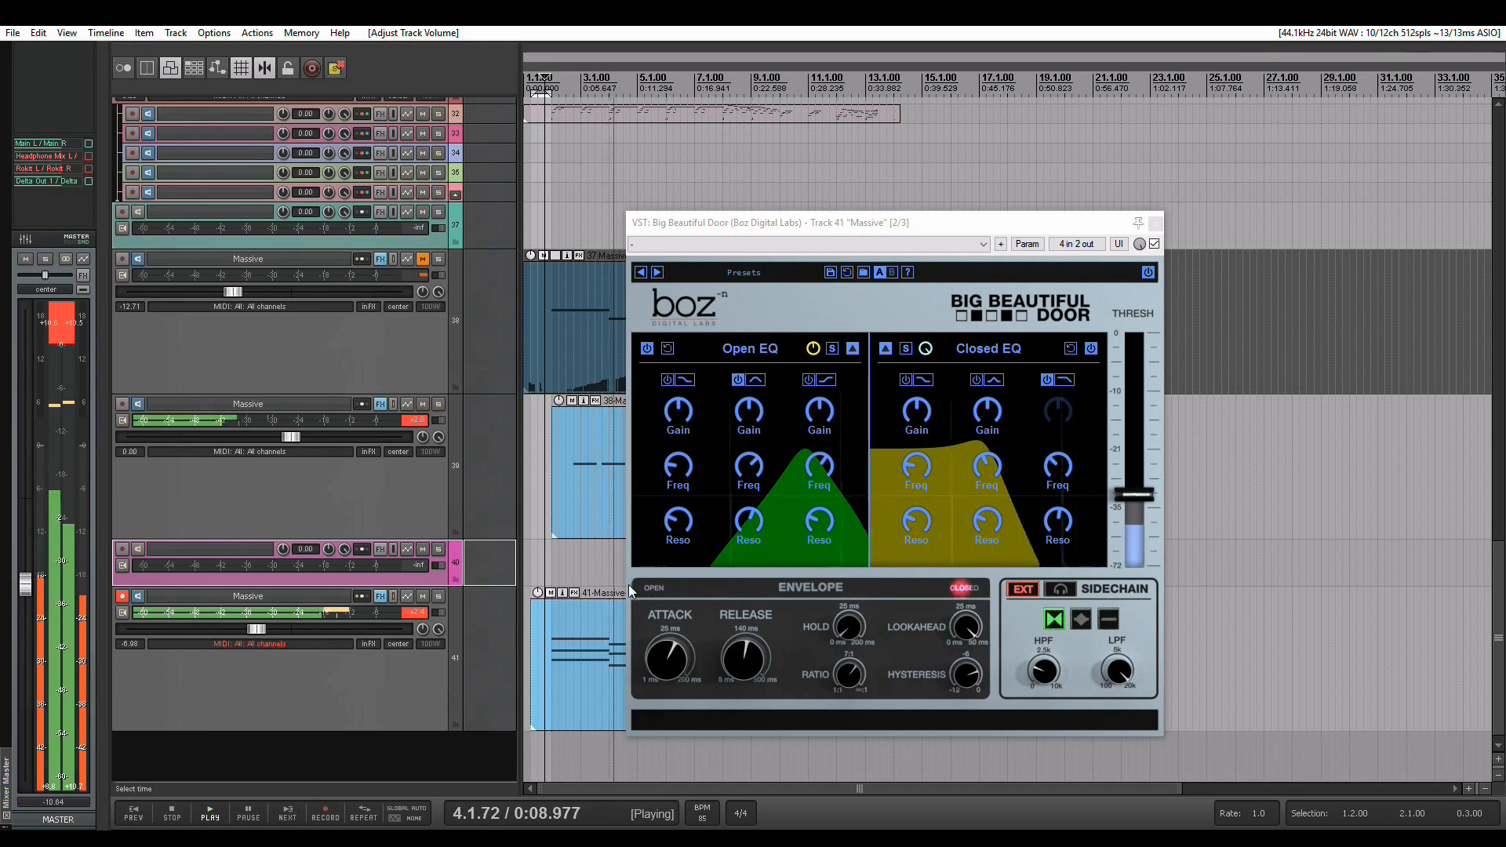
key(space)
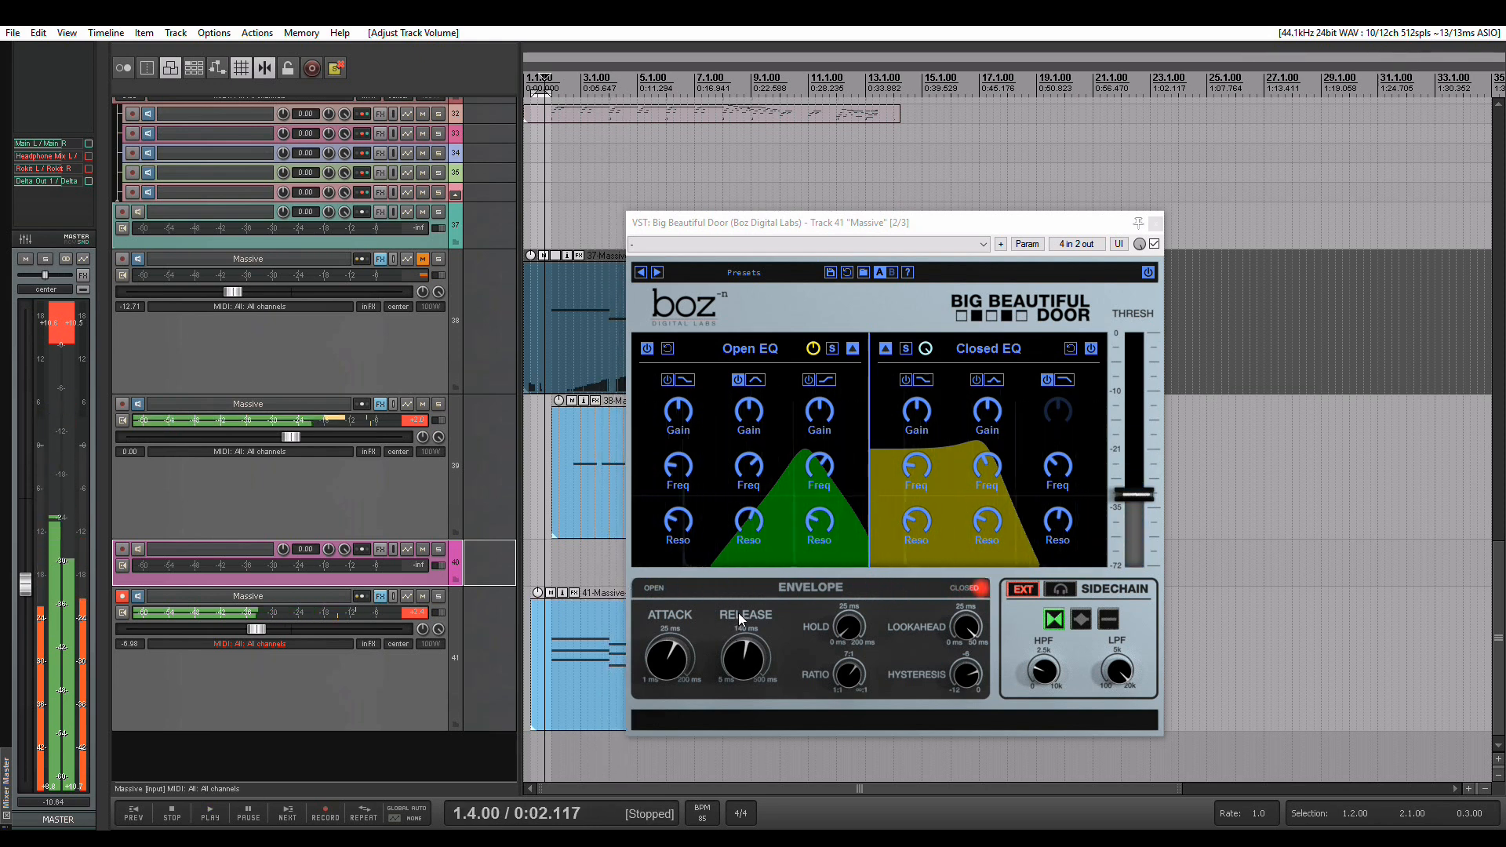
Shorten the gate's attack, lengthen its release, and lower the lookahead to about 21.3 ms while auditioning the mix
click(746, 641)
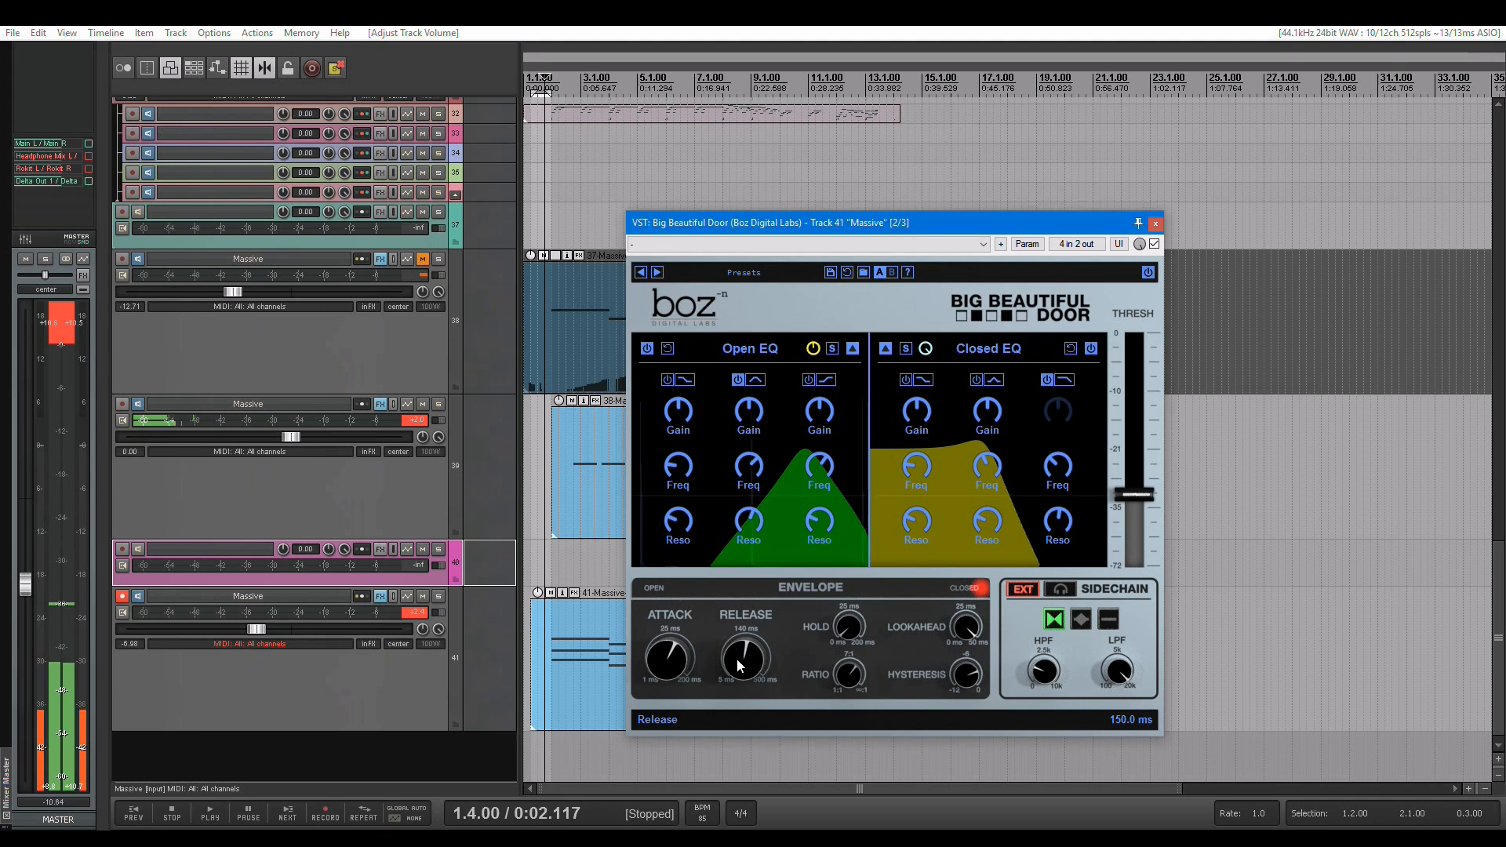
key(space)
mouse_move(661, 673)
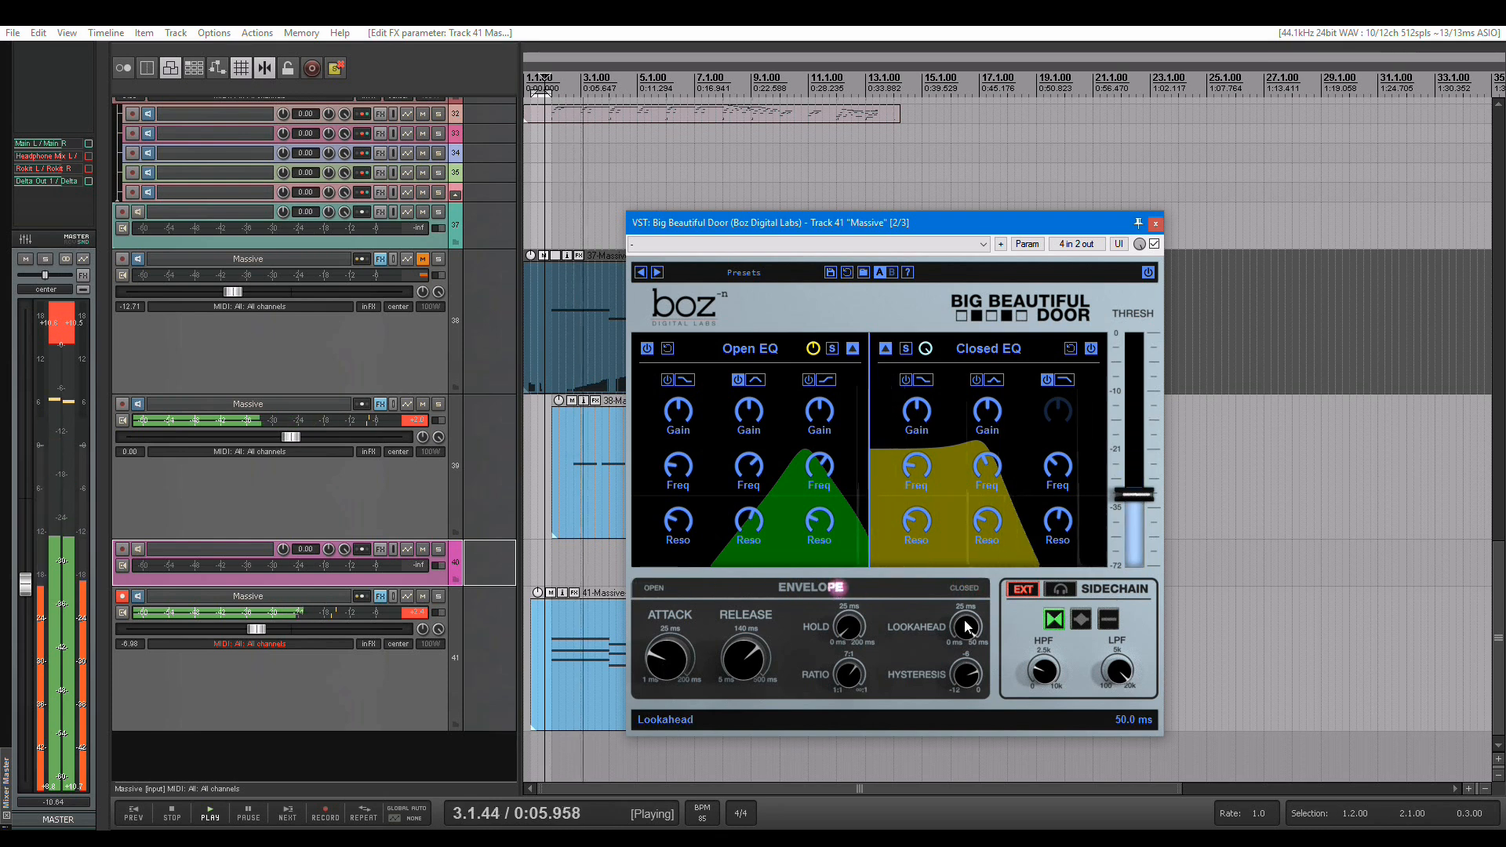
mouse_move(970, 639)
key(space)
drag(970, 639, 977, 667)
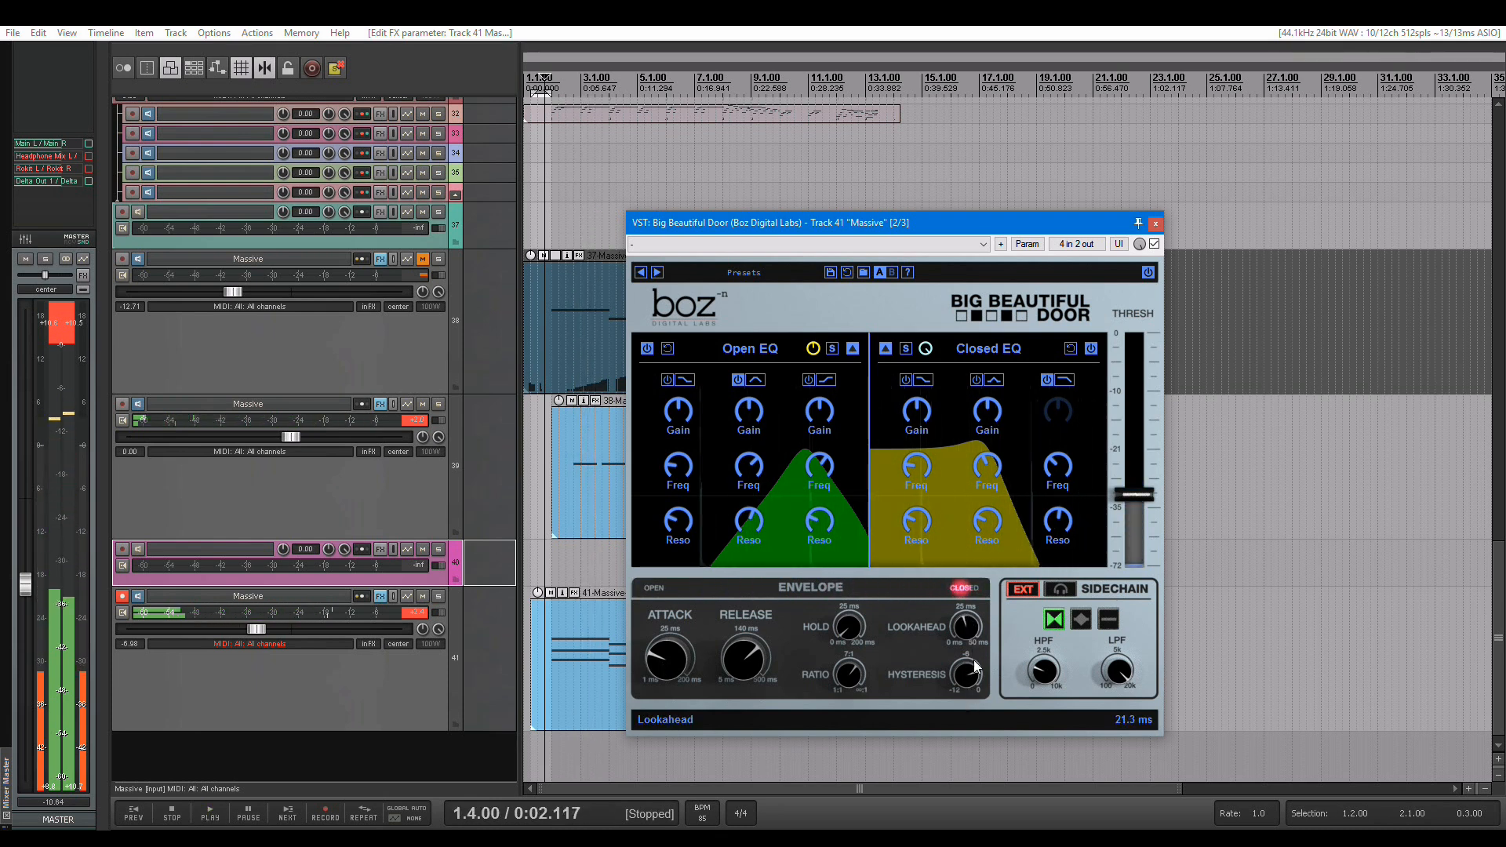
During playback, shorten the gate's attack further and reduce its release to about 50 ms
key(space)
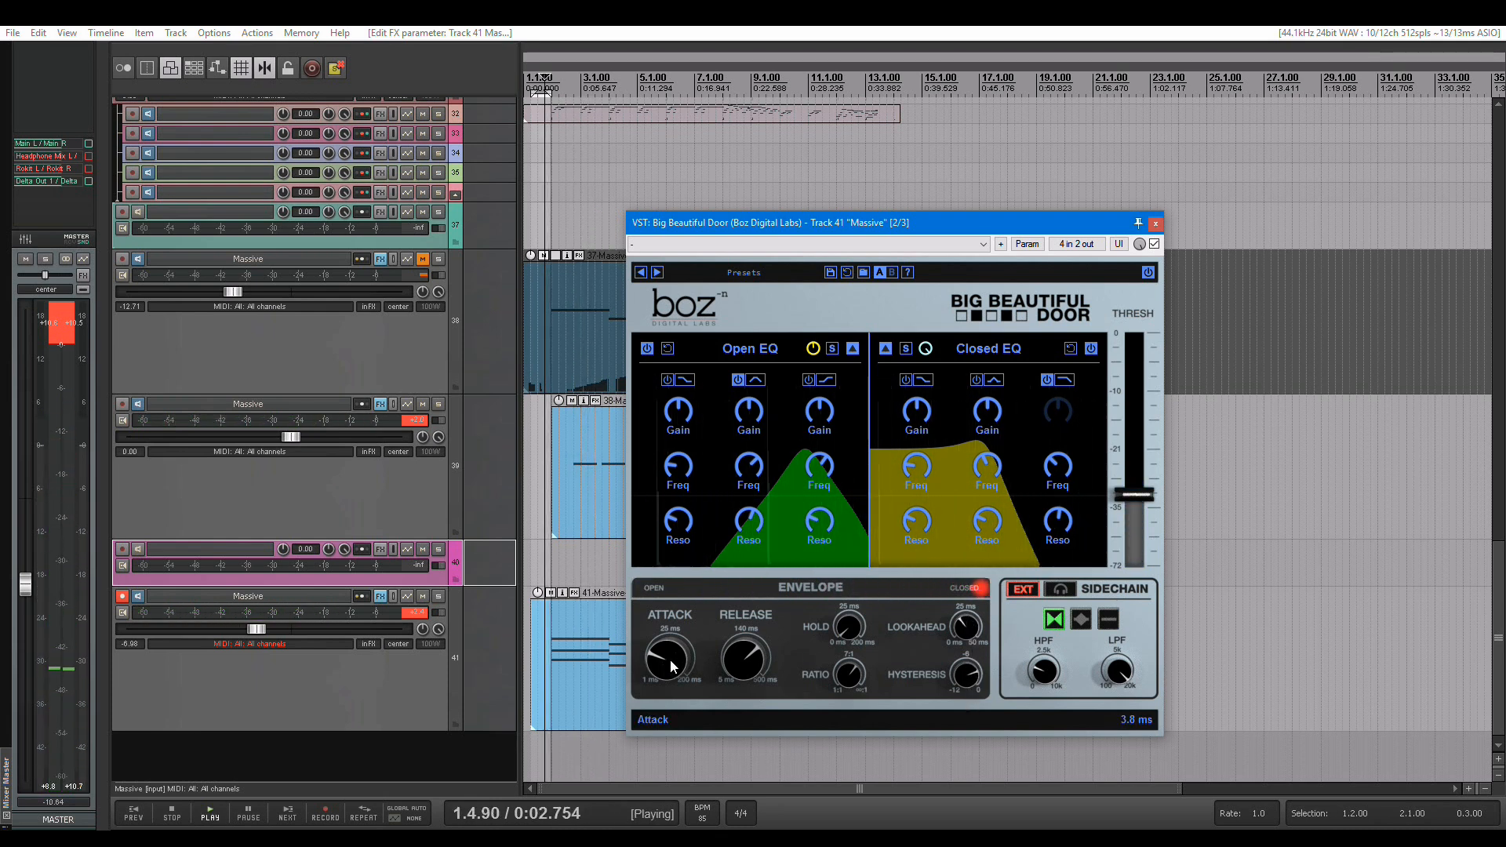
mouse_move(671, 667)
drag(672, 667, 673, 674)
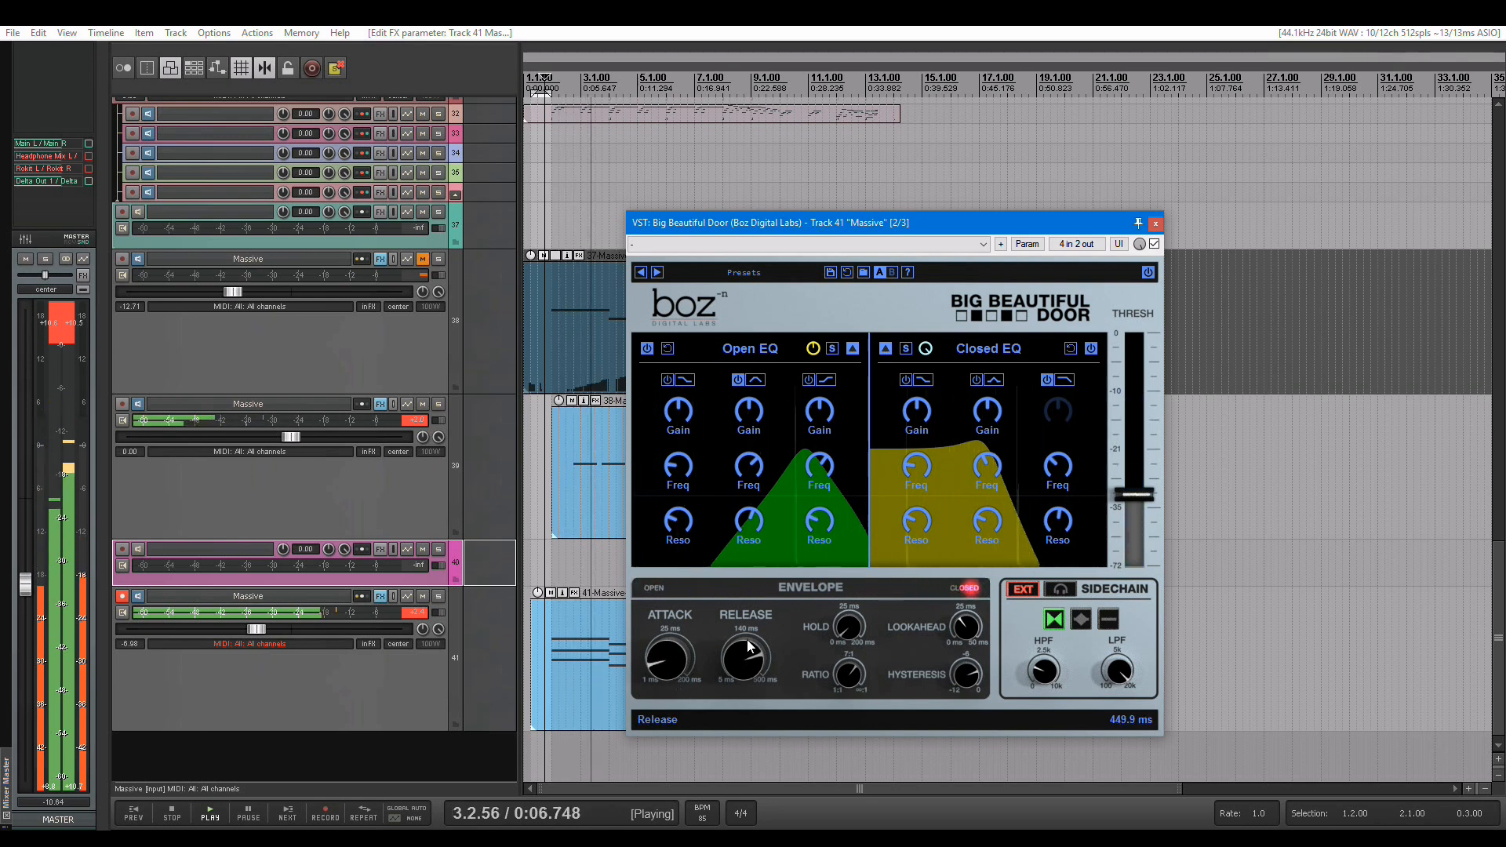
mouse_move(749, 659)
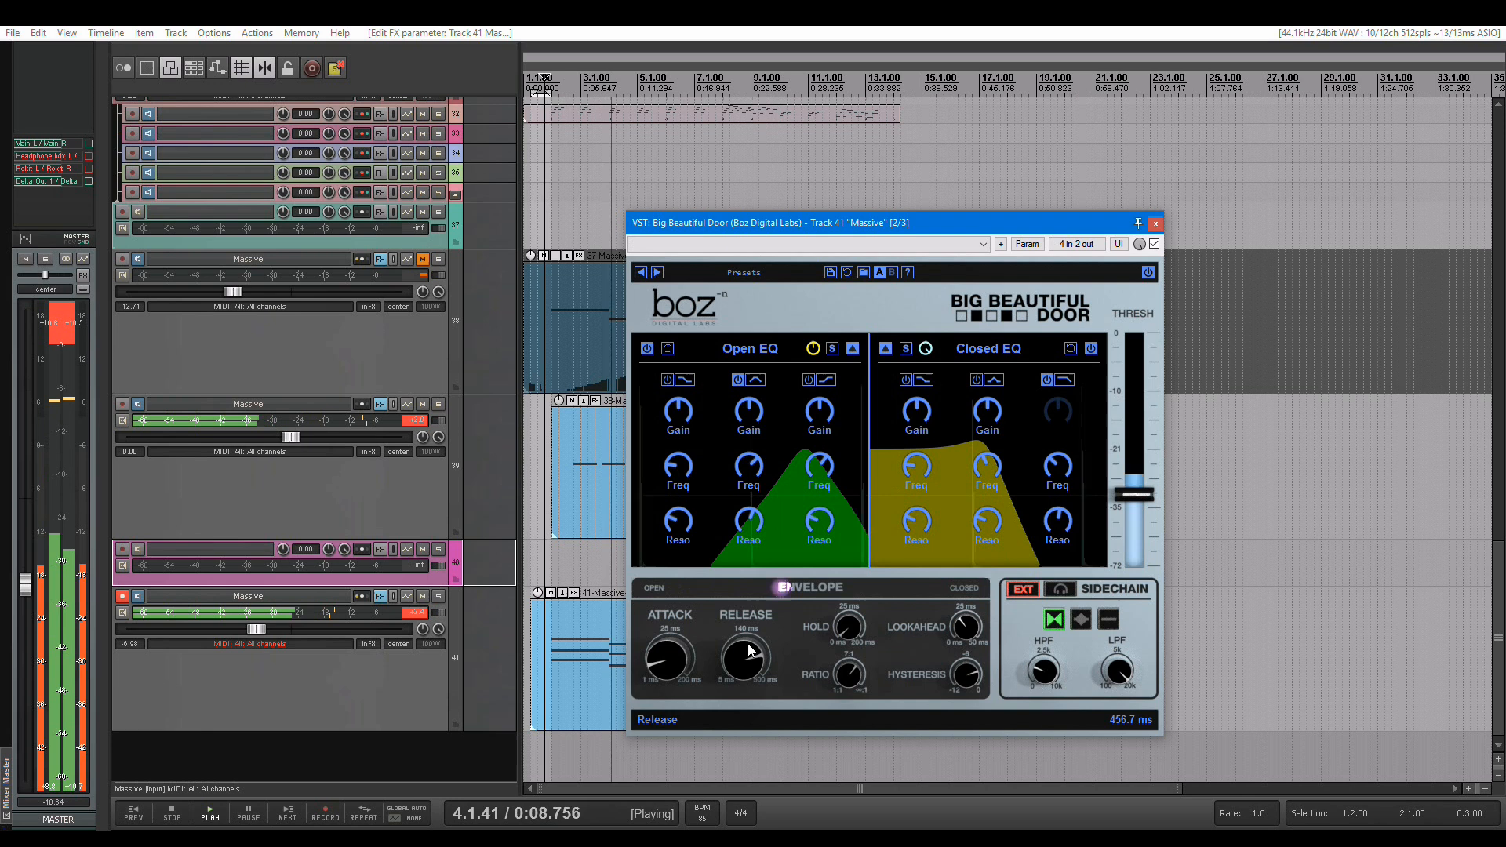
drag(748, 660, 751, 740)
Lengthen the gate's release again by ear, raise track 41's volume to -4.09 dB, and stop playback
mouse_move(740, 659)
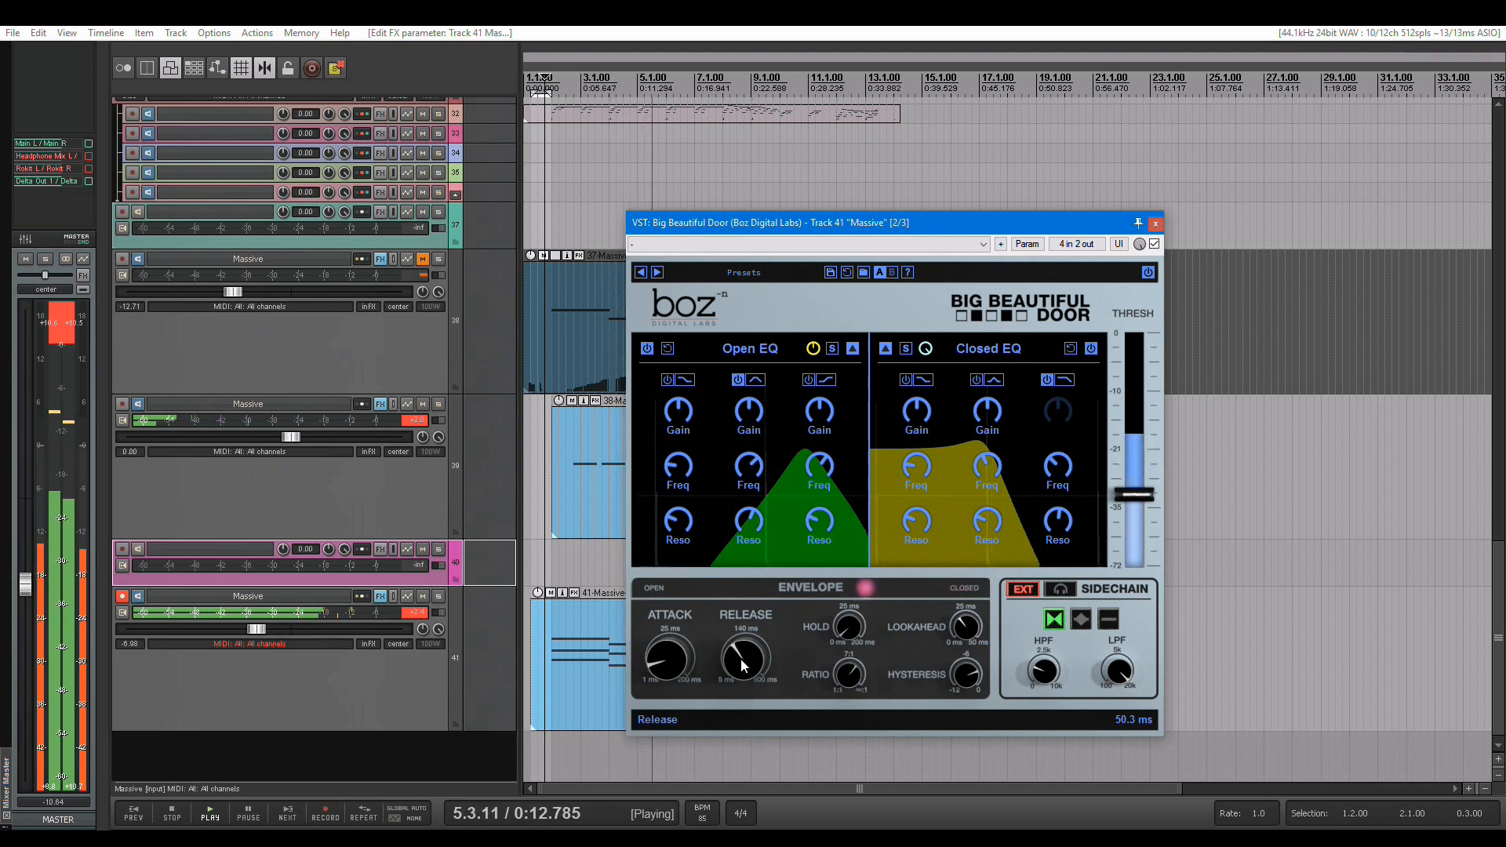
drag(742, 644, 745, 648)
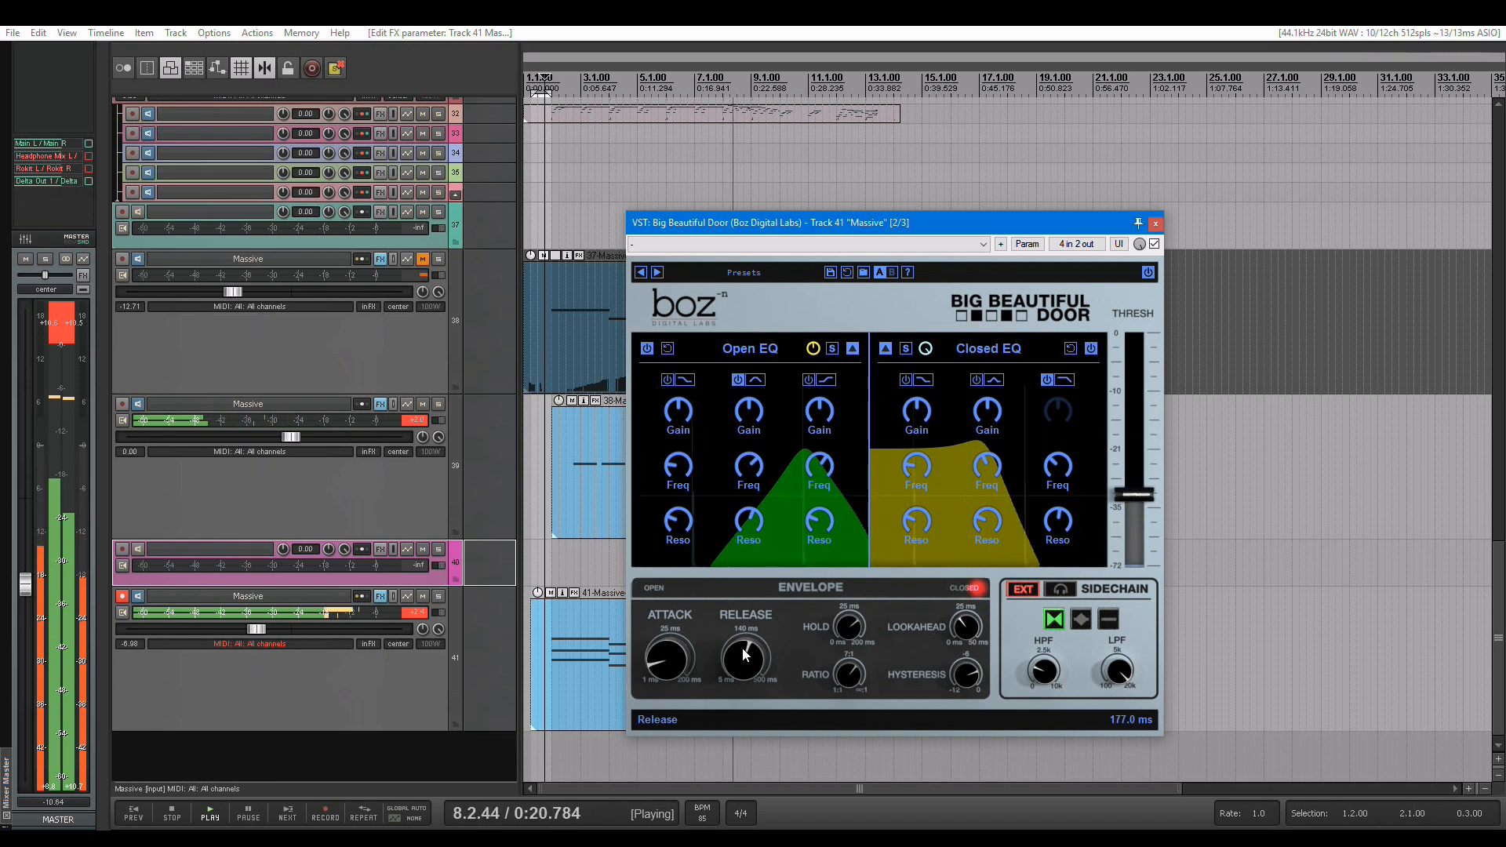
drag(744, 653, 751, 627)
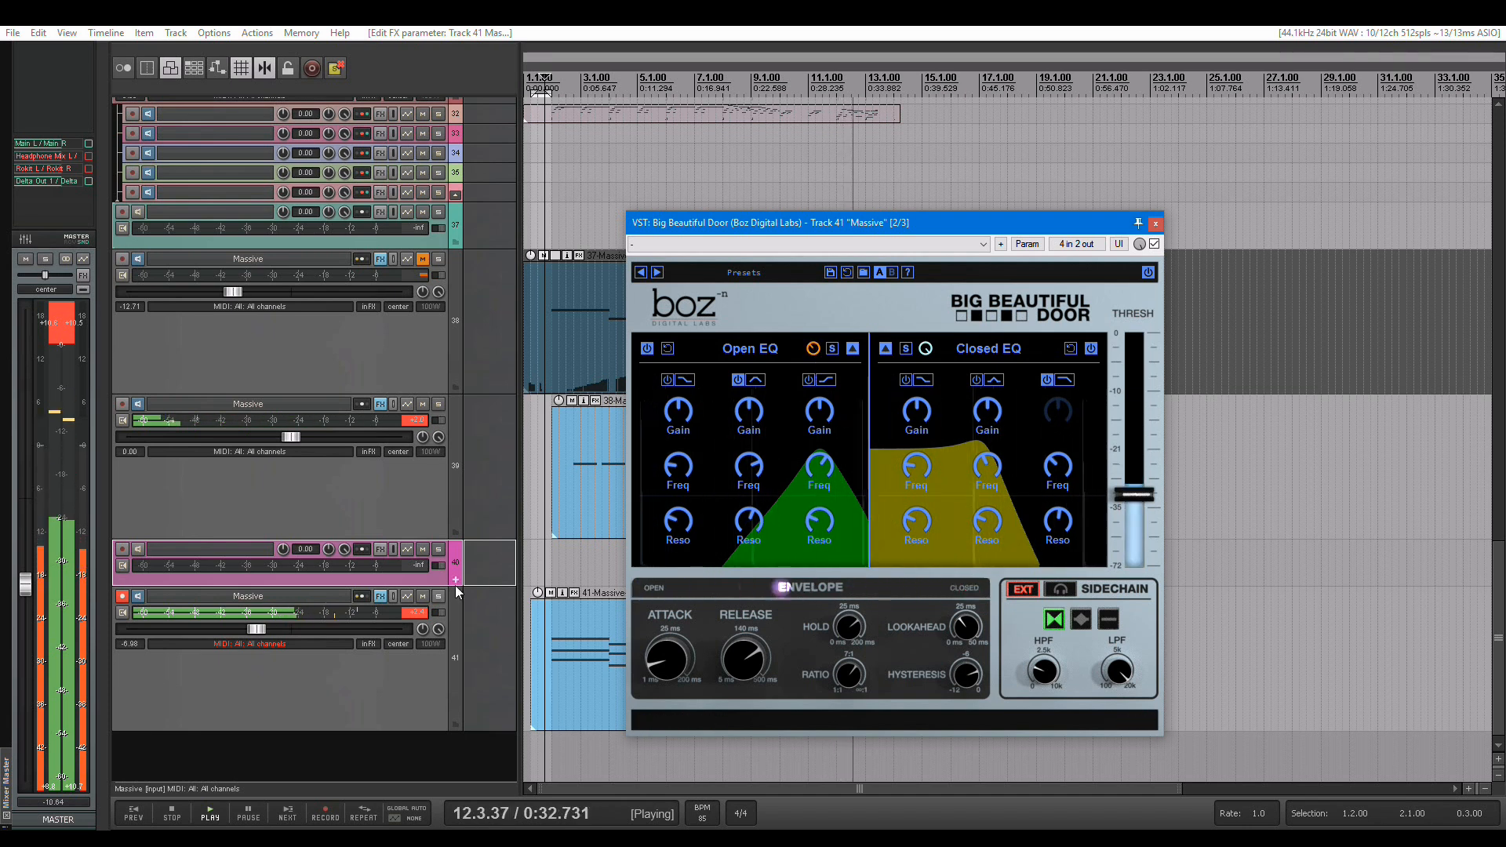
drag(257, 629, 271, 640)
key(space)
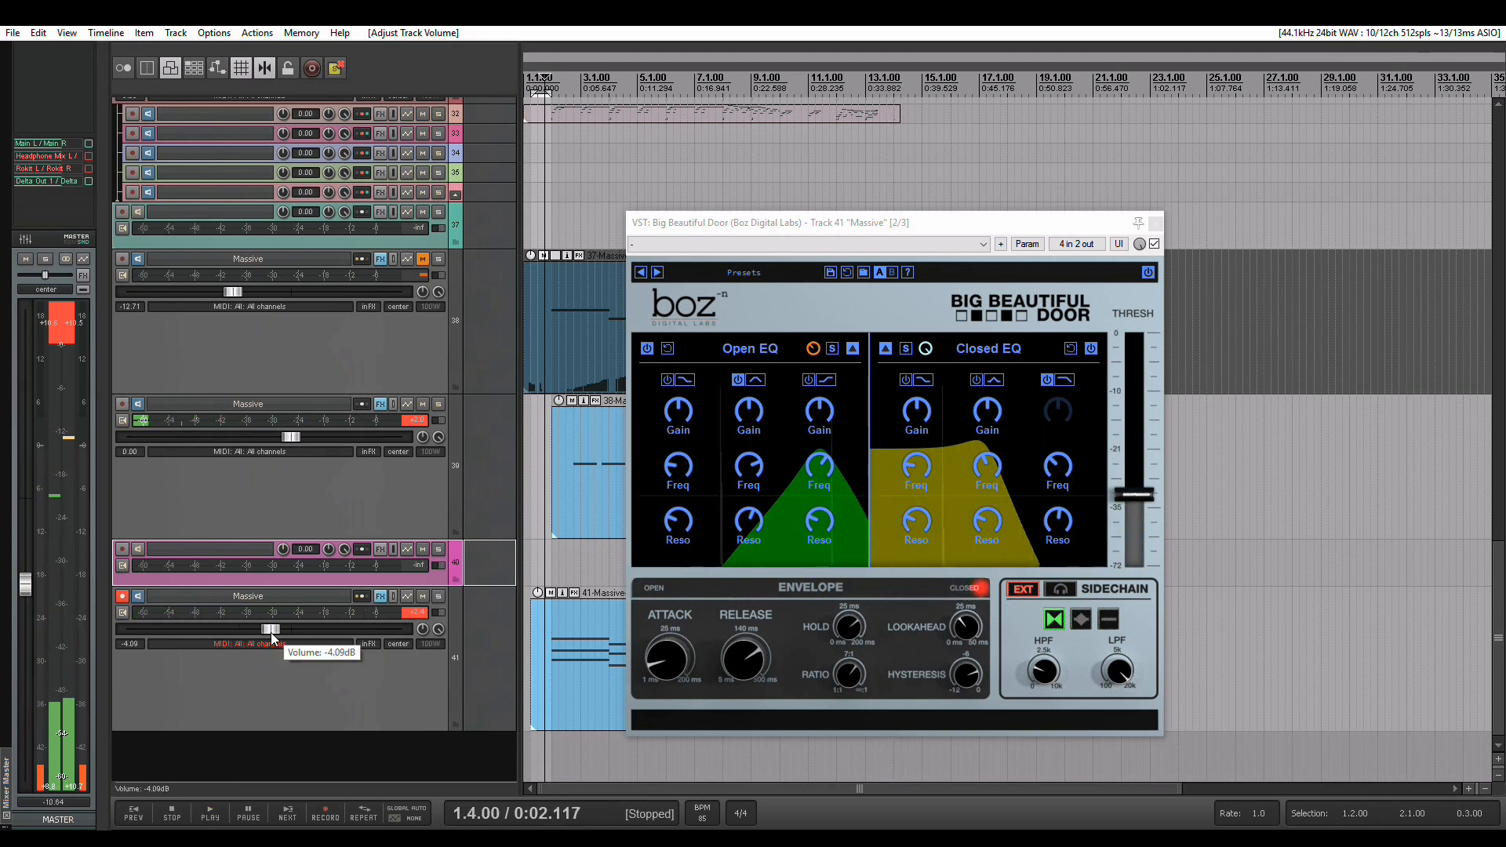
Audition the mix with Big Beautiful Door bypassed and track 41 lowered to about -12.1 dB, and re-enable the plug-in
click(1150, 272)
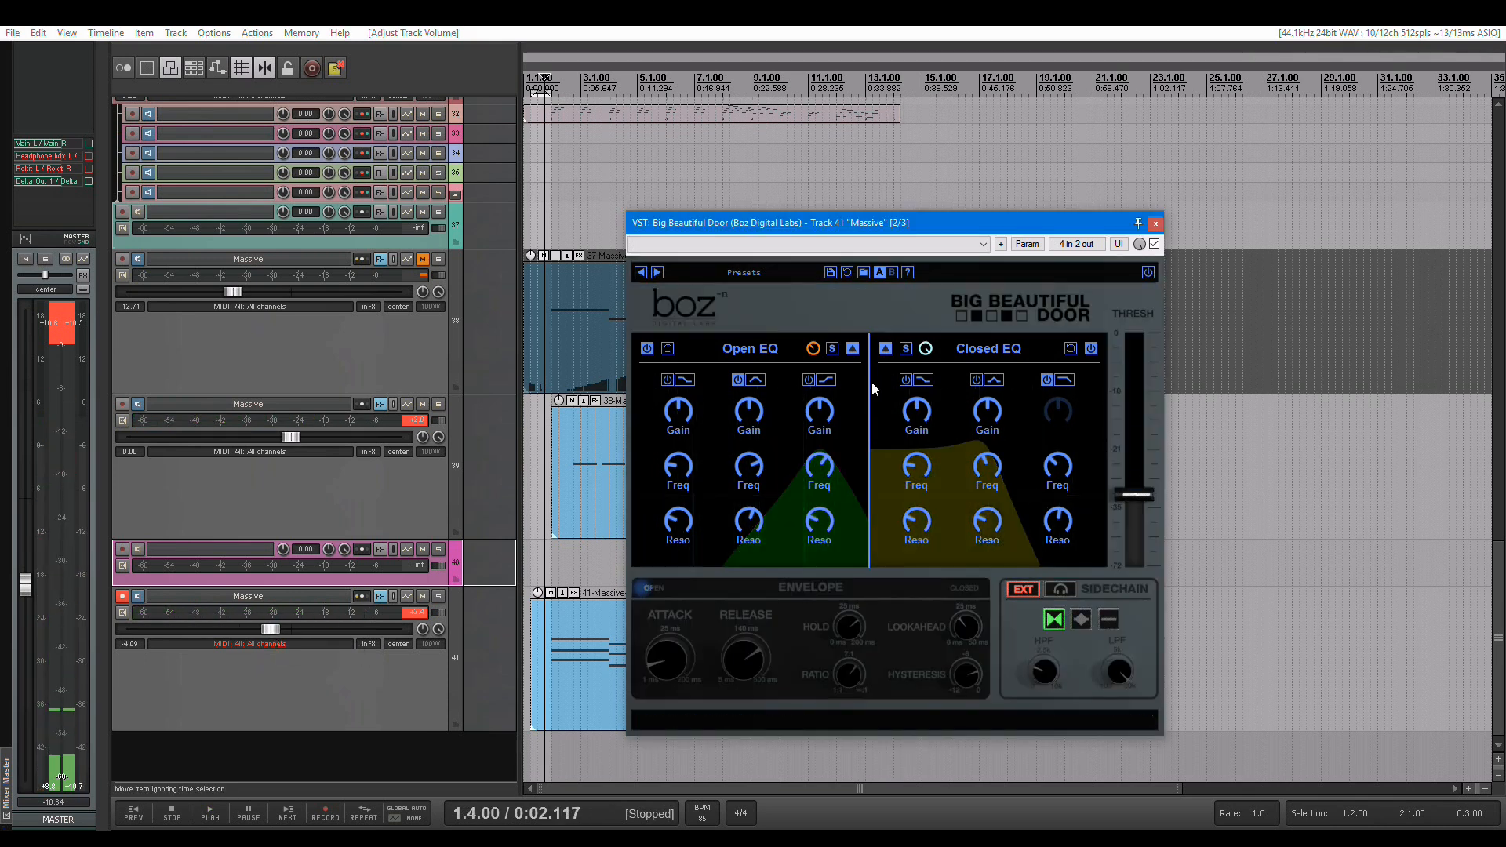
drag(270, 631, 238, 637)
key(space)
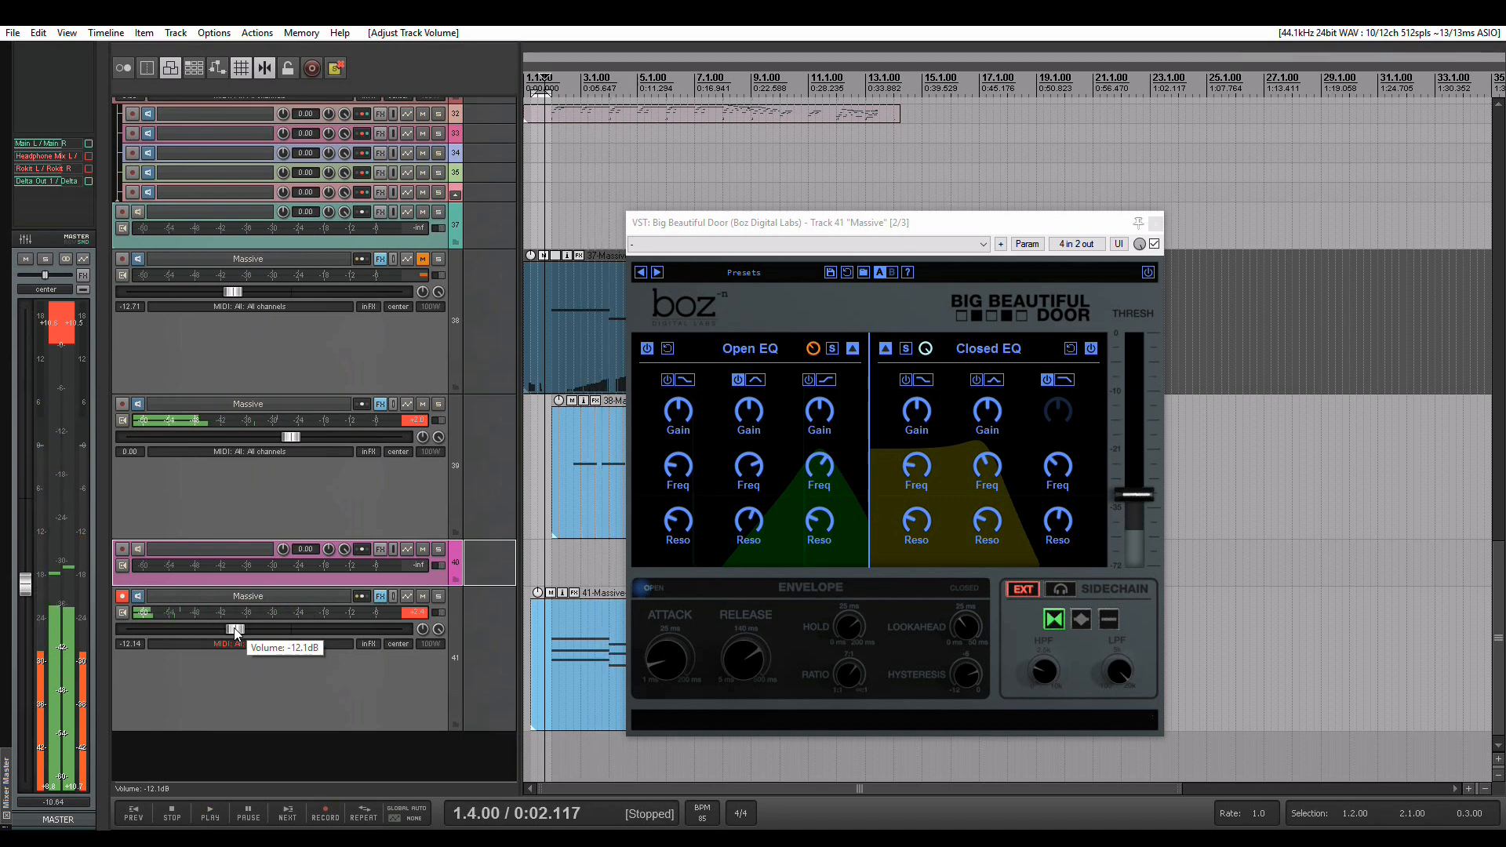
click(1147, 273)
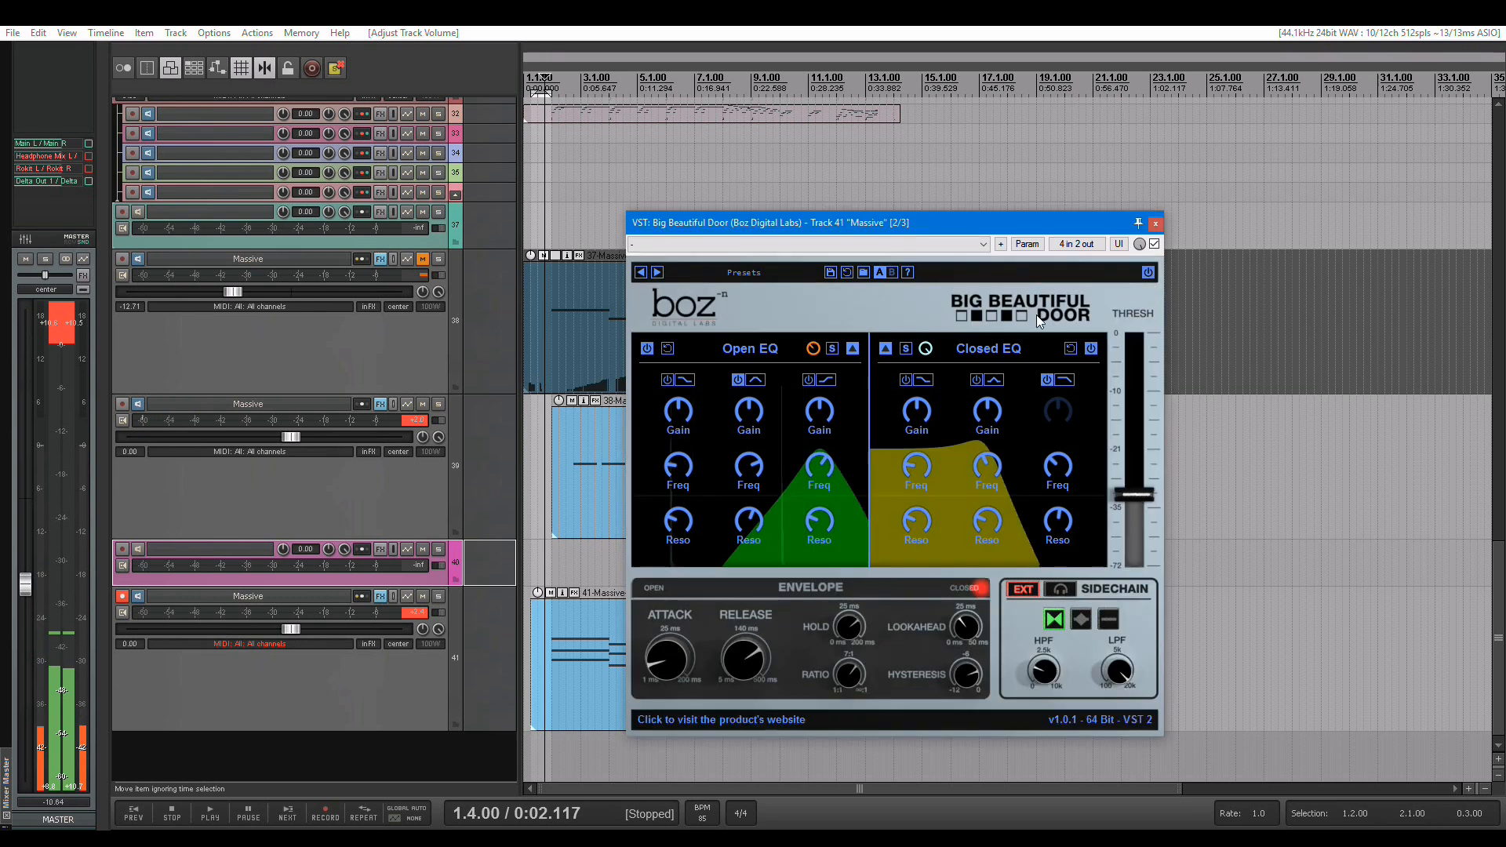
Play the mix, lower the Closed EQ's mid band frequency to about 341 Hz, and stop playback
key(space)
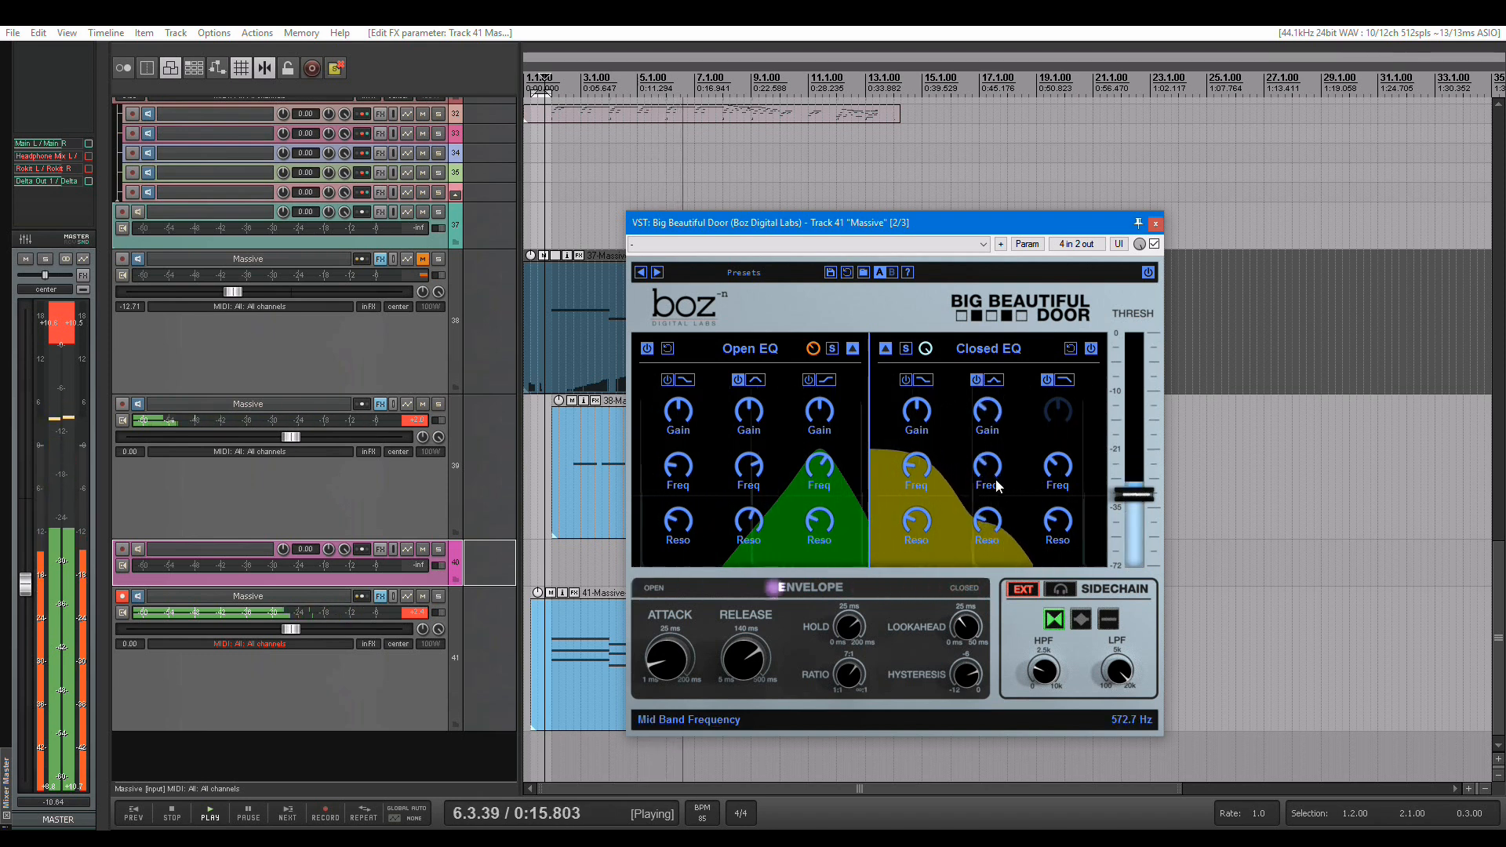
drag(997, 487, 1000, 502)
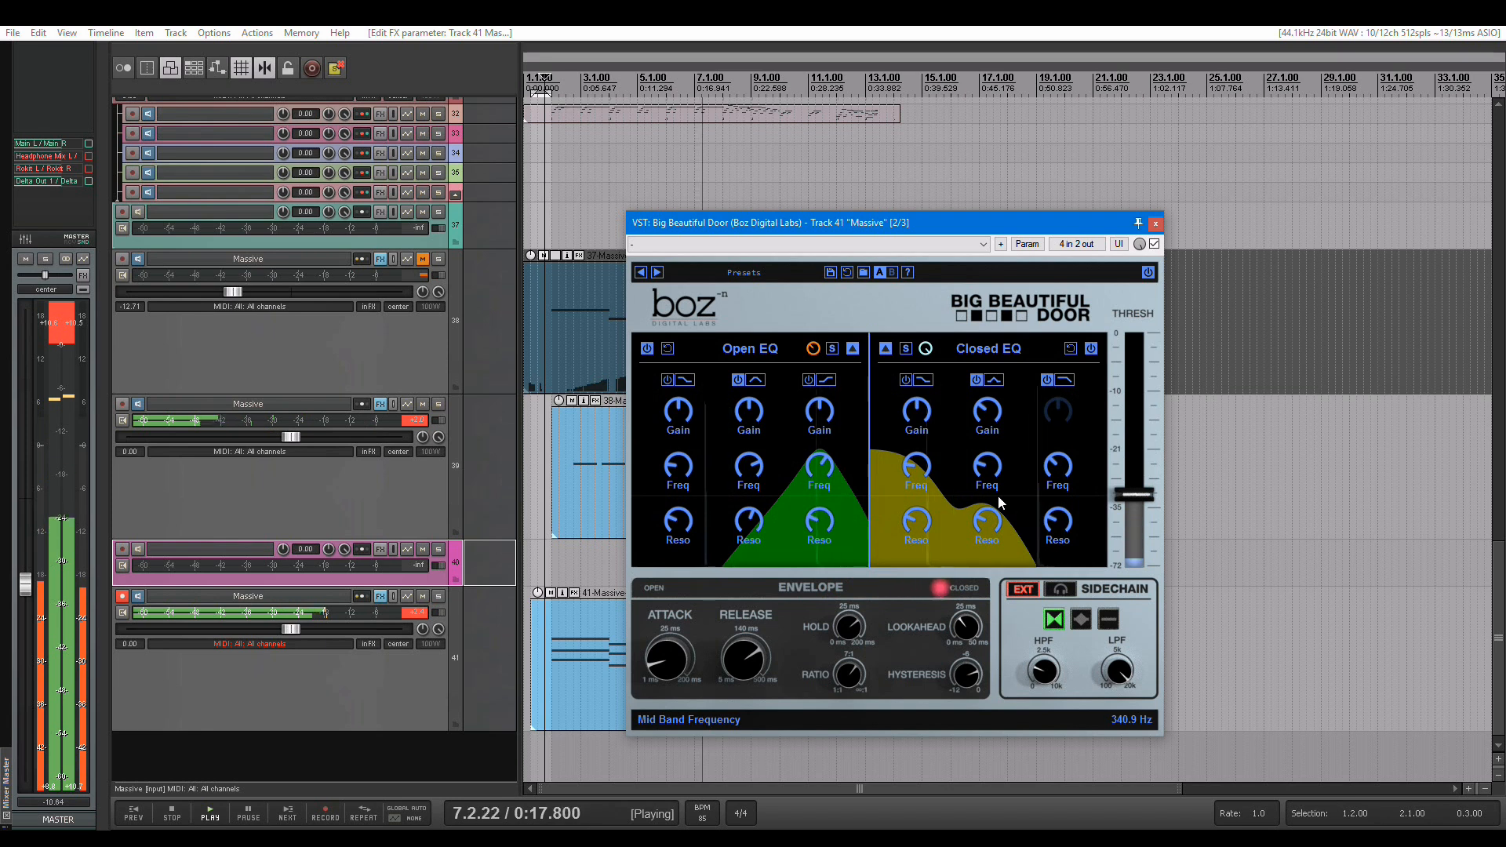
key(space)
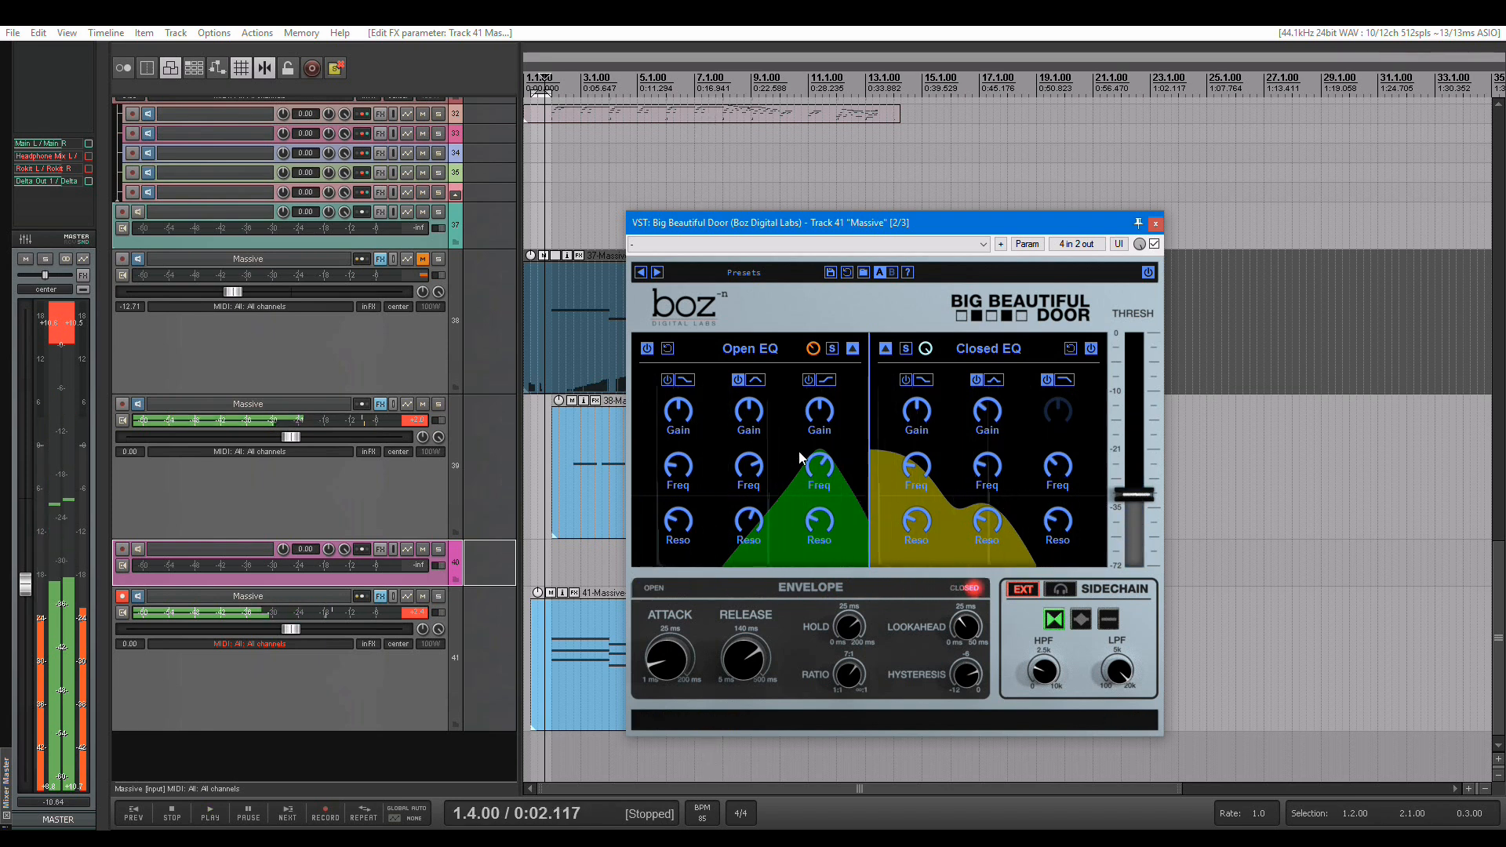